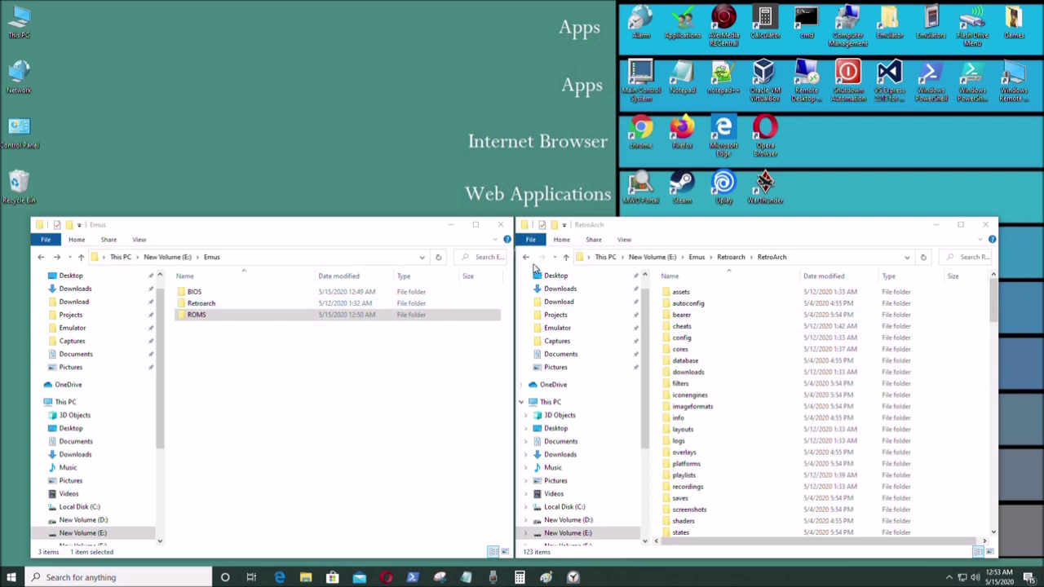
Look through the contents of the RetroArch folder and of the Playstation 1 folder inside ROMS
left_click(732, 257)
double_click(694, 294)
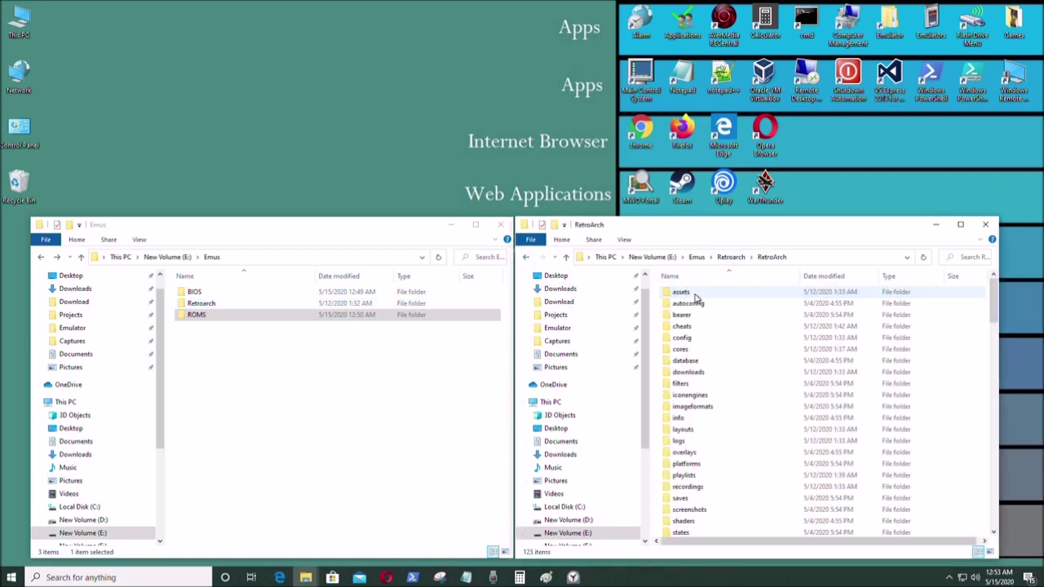
scroll(770, 376, "down", 15)
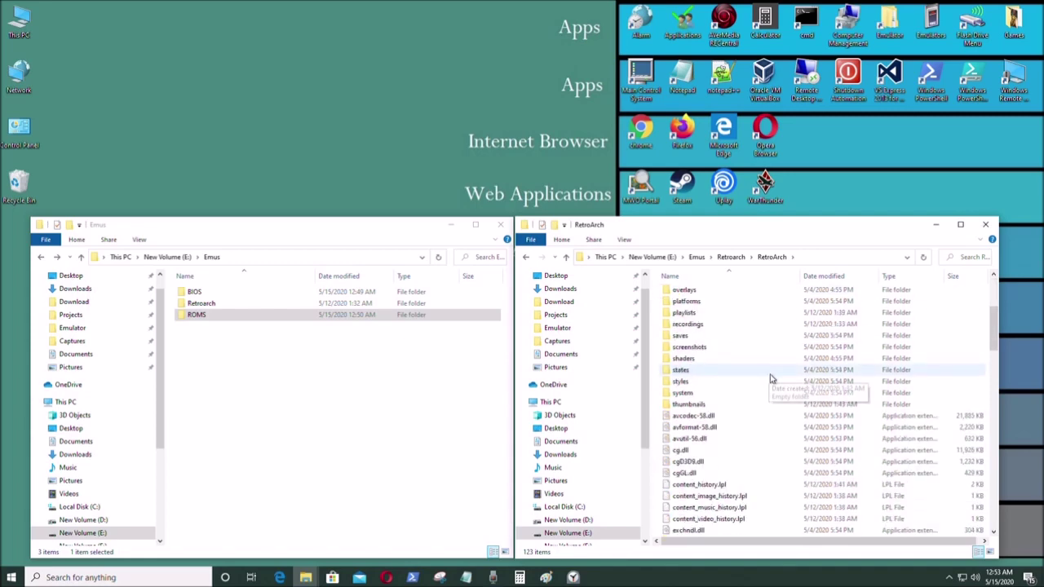
scroll(772, 380, "down", 5)
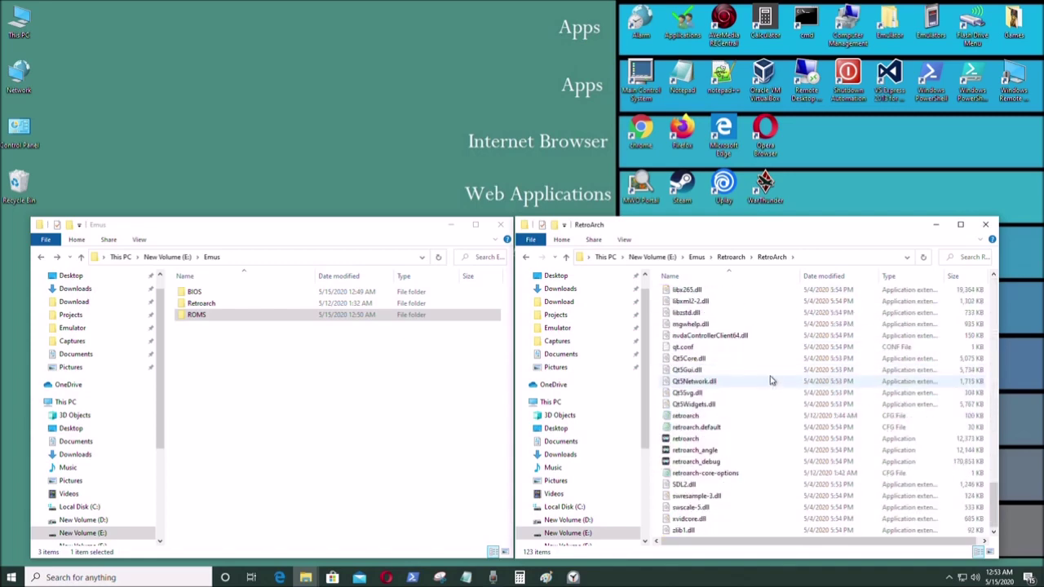
scroll(772, 380, "up", 3)
scroll(771, 380, "down", 3)
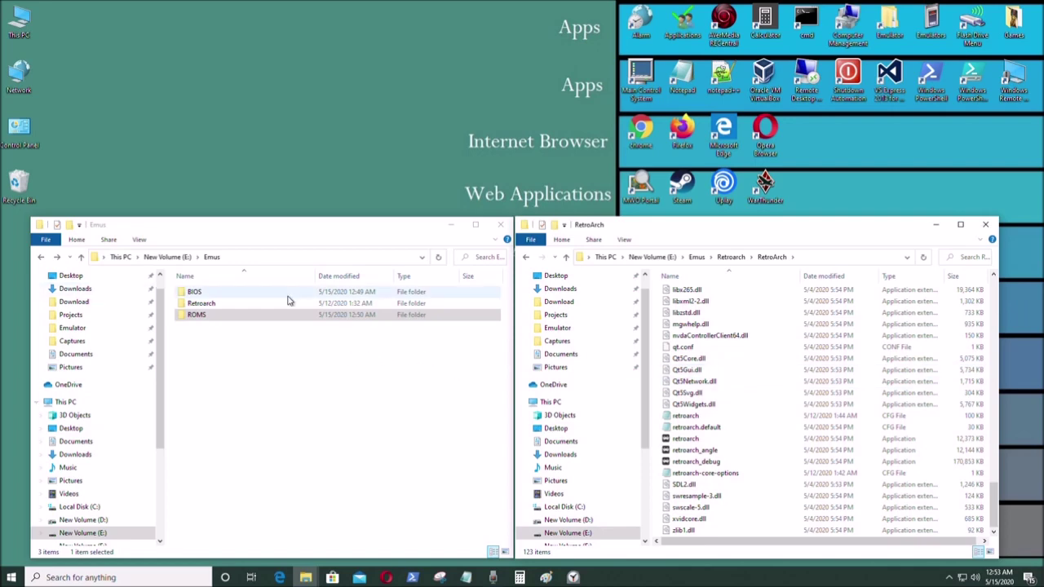
double_click(212, 315)
double_click(205, 304)
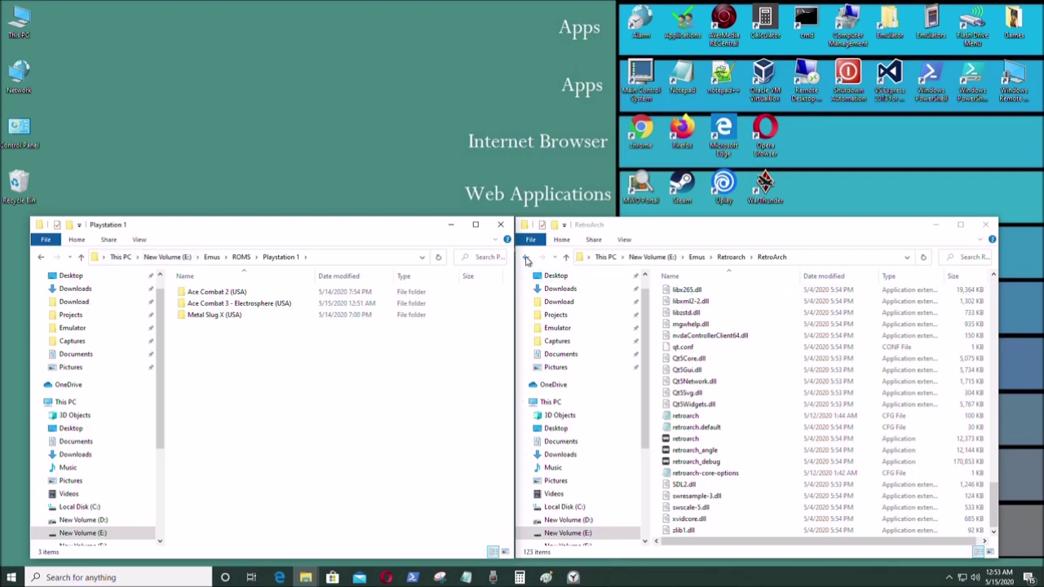
Move all the PSX BIOS disk images from the Emus BIOS folder into RetroArch's system folder
scroll(810, 366, "up", 20)
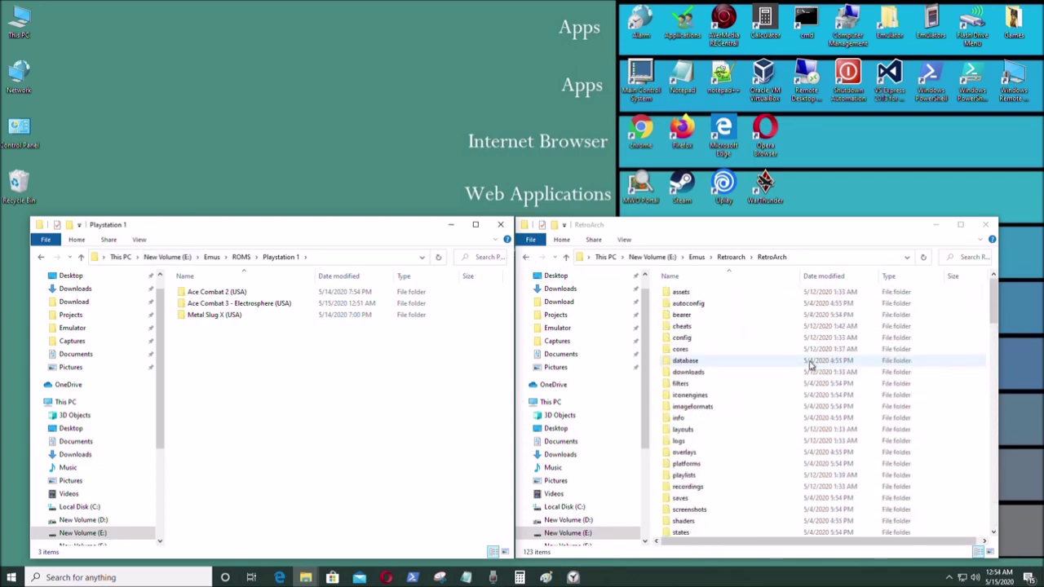
scroll(809, 365, "down", 3)
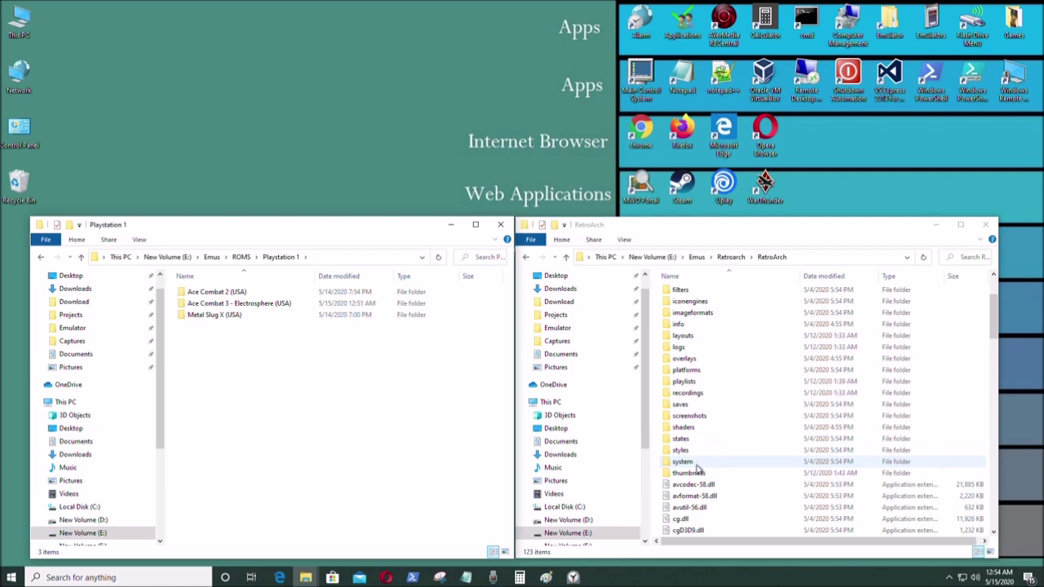
double_click(683, 462)
left_click(41, 258)
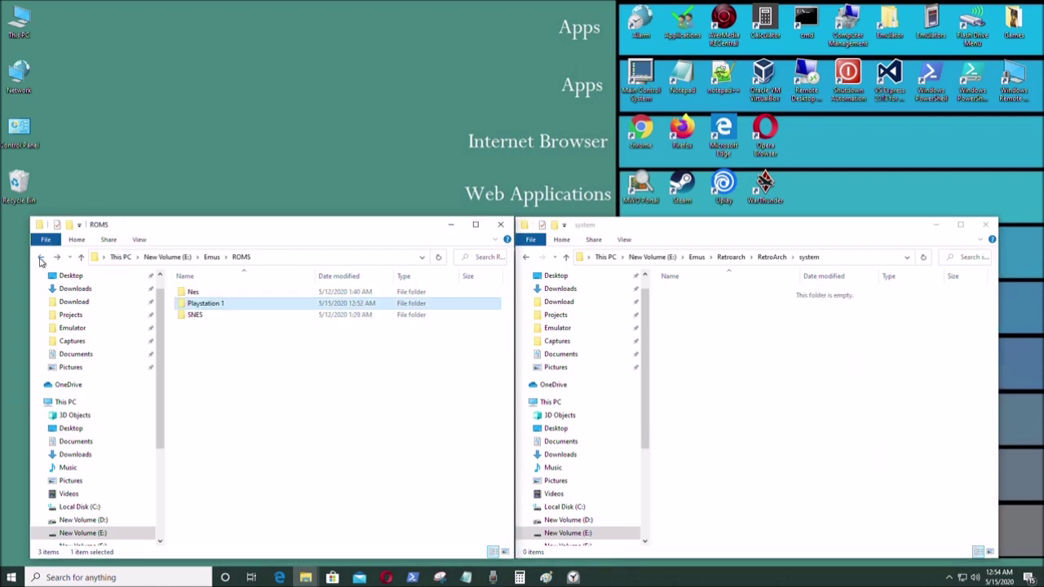
left_click(41, 259)
double_click(200, 293)
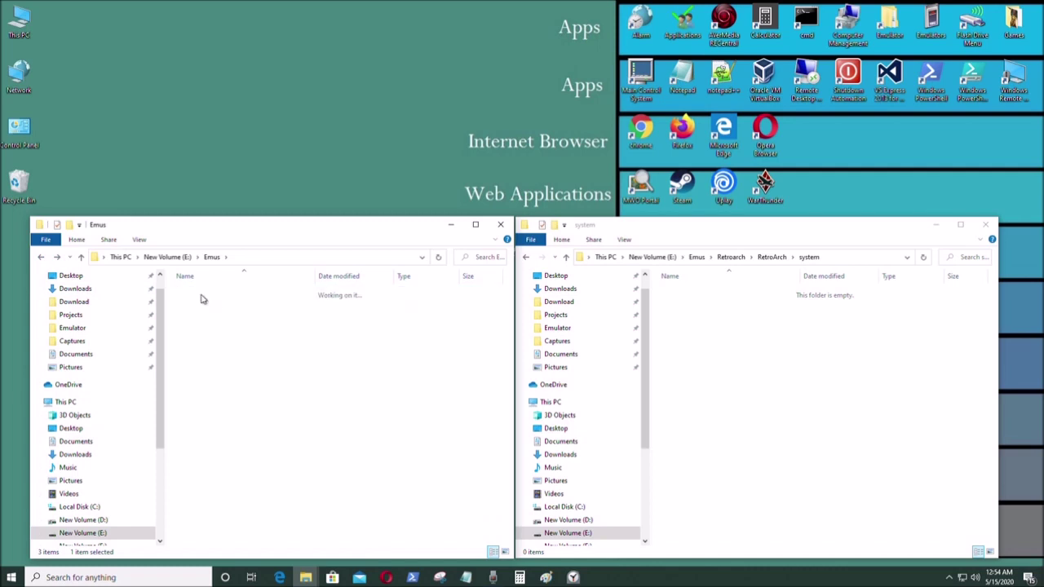
left_click_drag(385, 511, 209, 326)
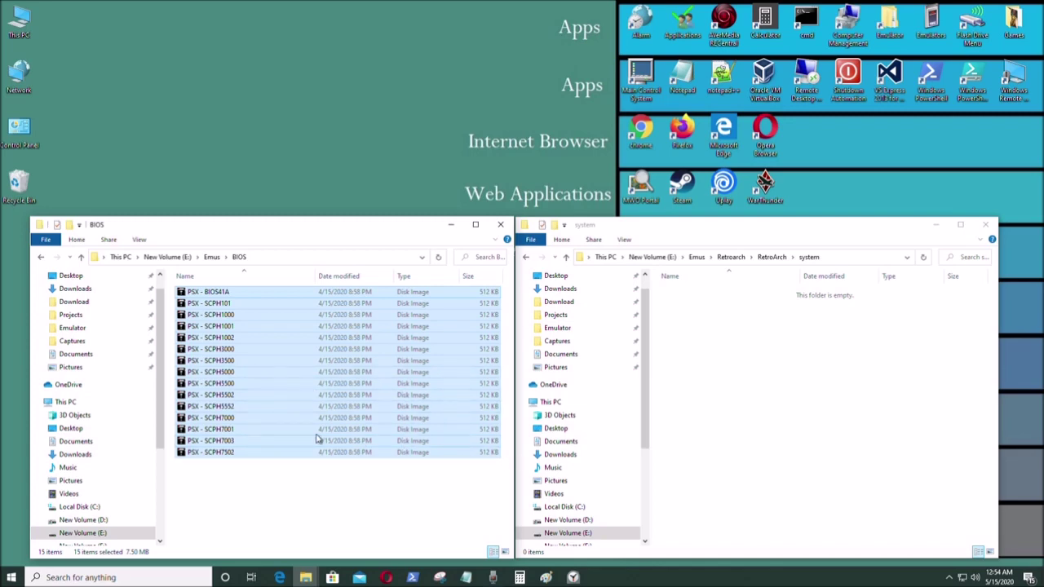
left_click_drag(209, 390, 807, 414)
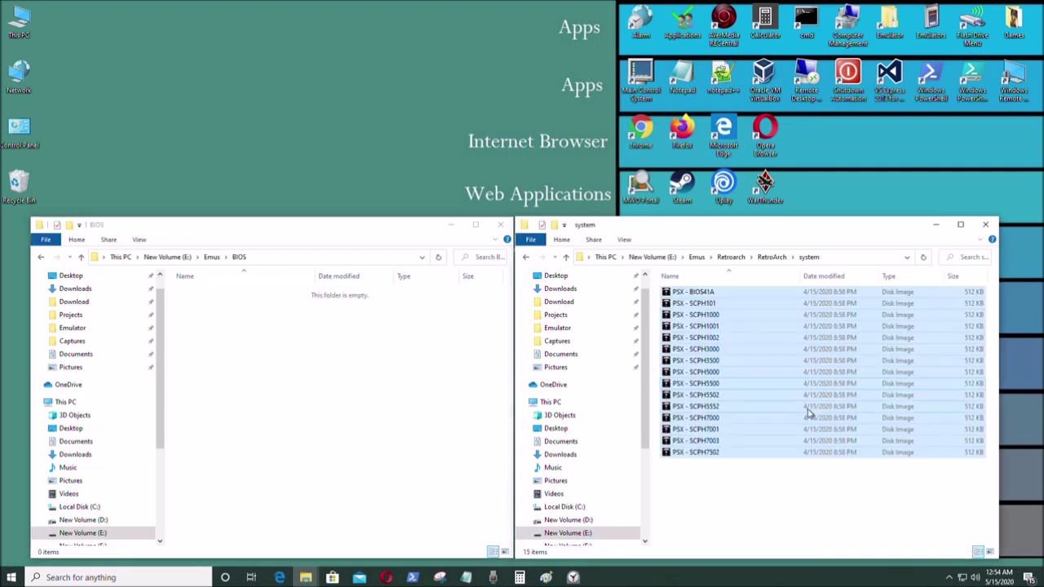
Return from the BIOS folder to the root of drive E: and select the Emus folder
left_click(40, 257)
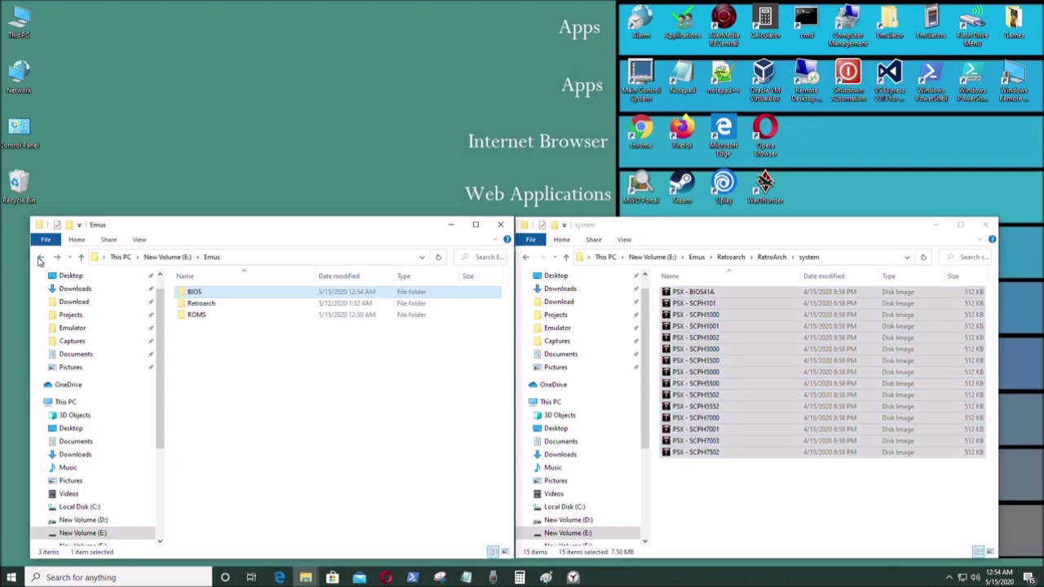
left_click(40, 257)
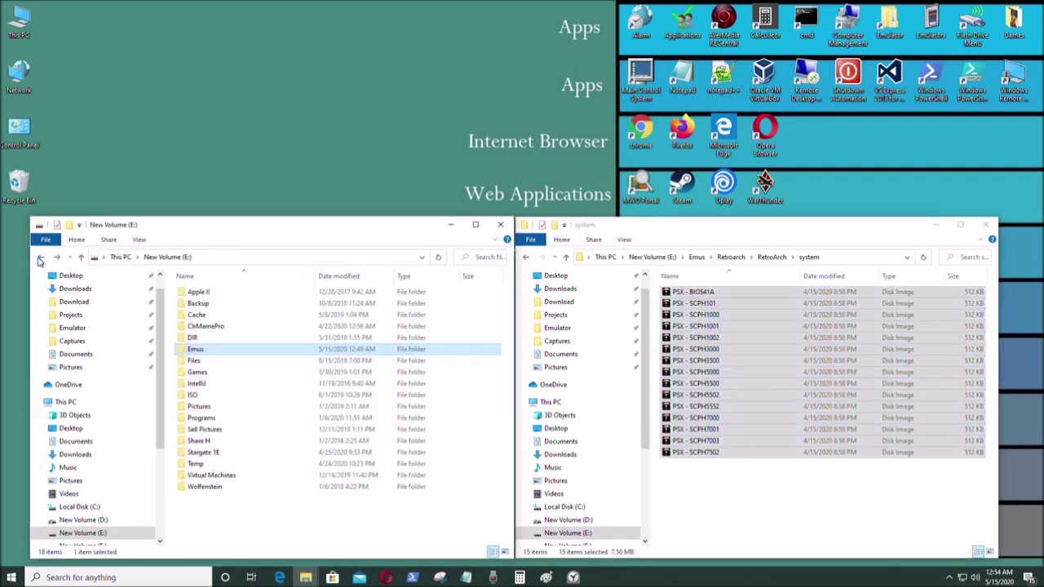
left_click(287, 385)
left_click(310, 349)
Go back from the system folder to the RetroArch folder and launch the retroarch application
left_click(527, 257)
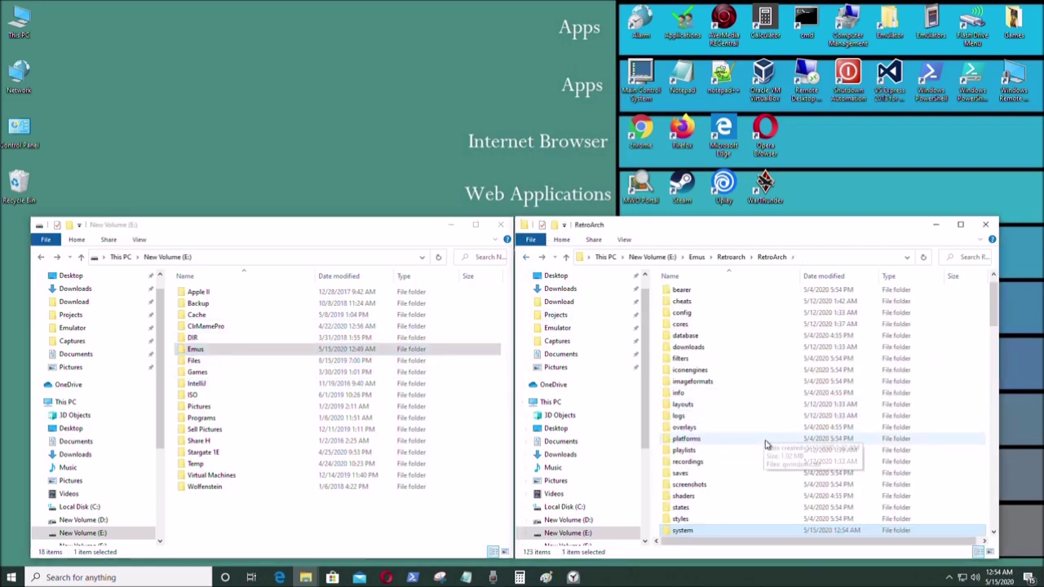
scroll(769, 445, "down", 3)
scroll(769, 451, "down", 20)
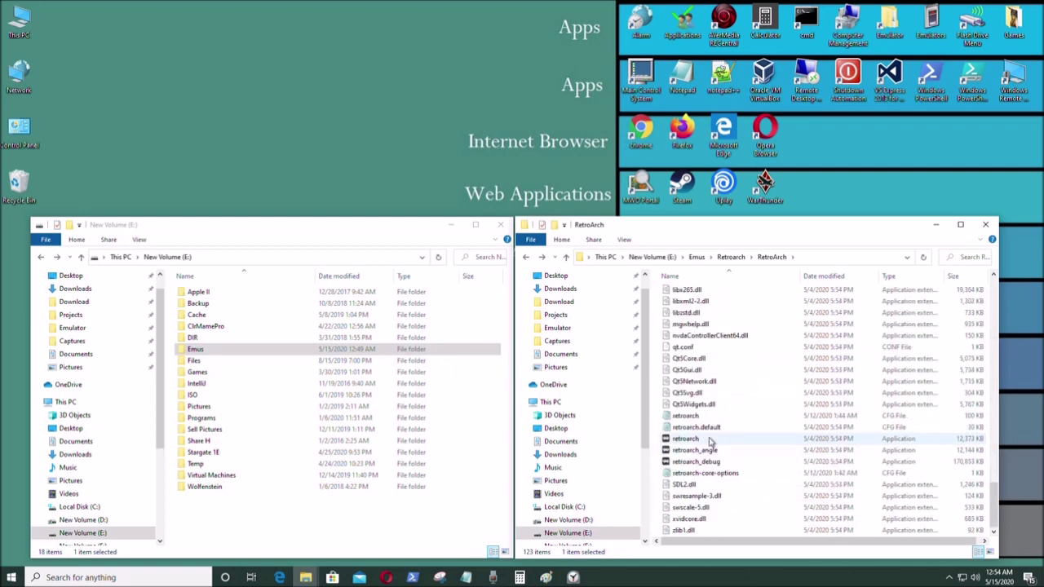
double_click(710, 440)
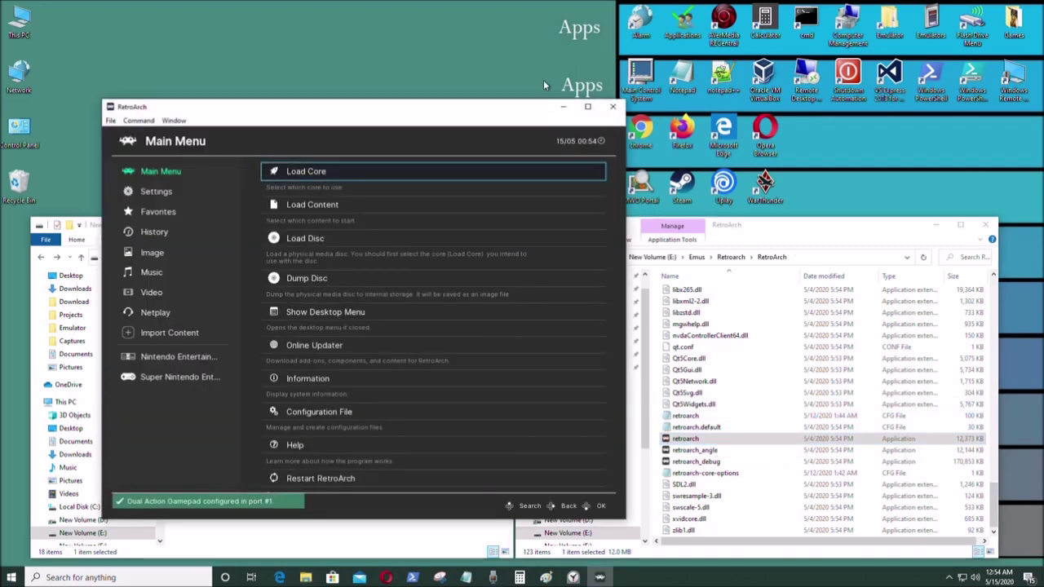
Maximize the RetroArch window and switch it to exclusive full screen
left_click(586, 107)
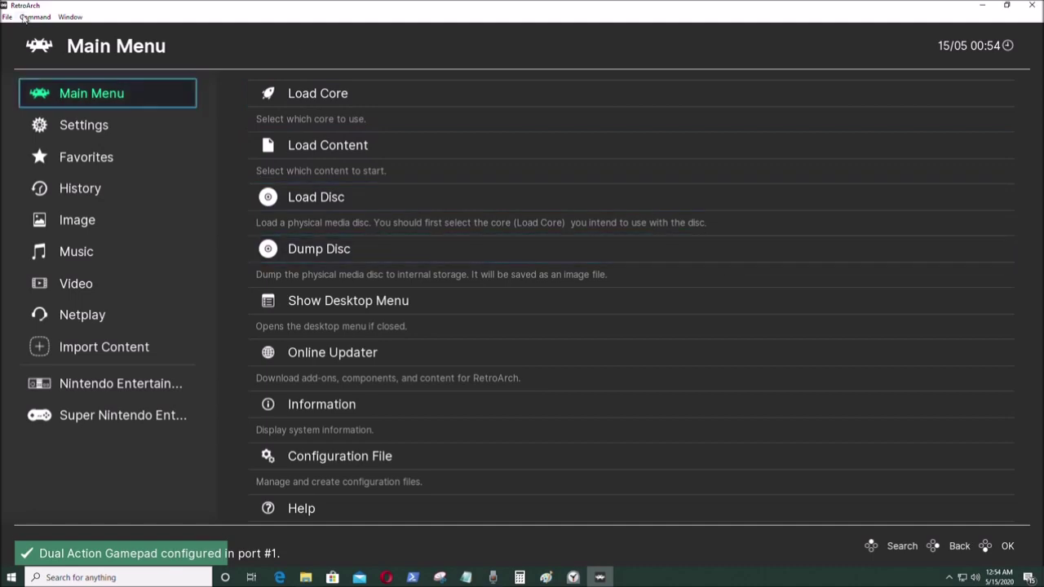
left_click(70, 18)
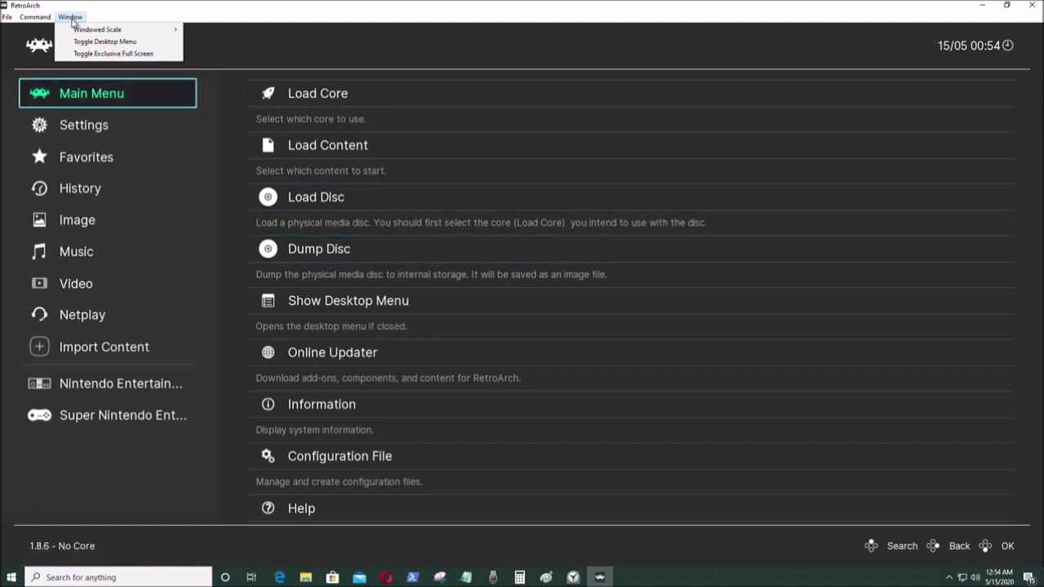
left_click(97, 55)
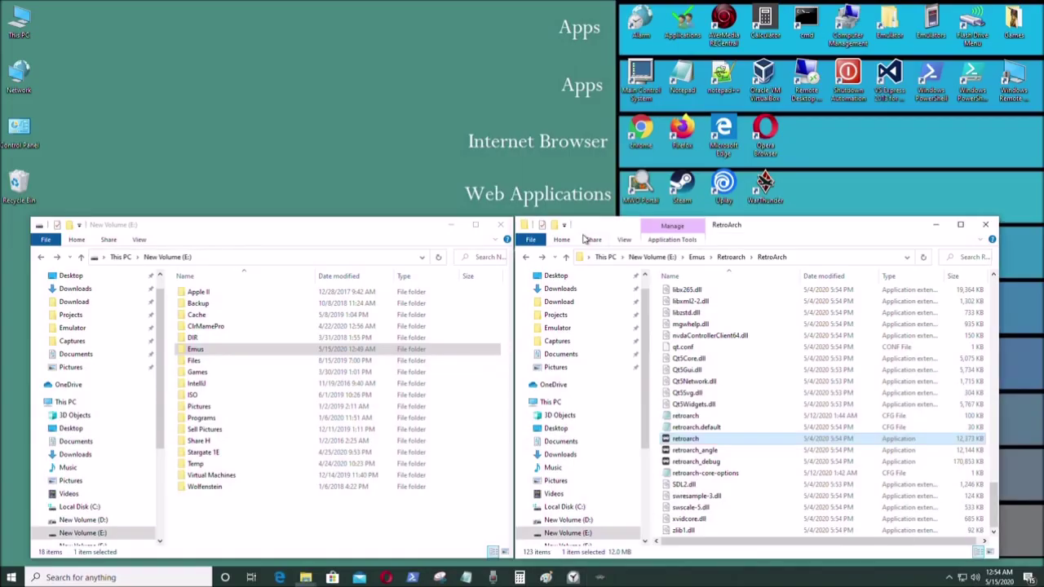
Launch the selected retroarch application again, maximize its window and toggle exclusive full screen
key("Return")
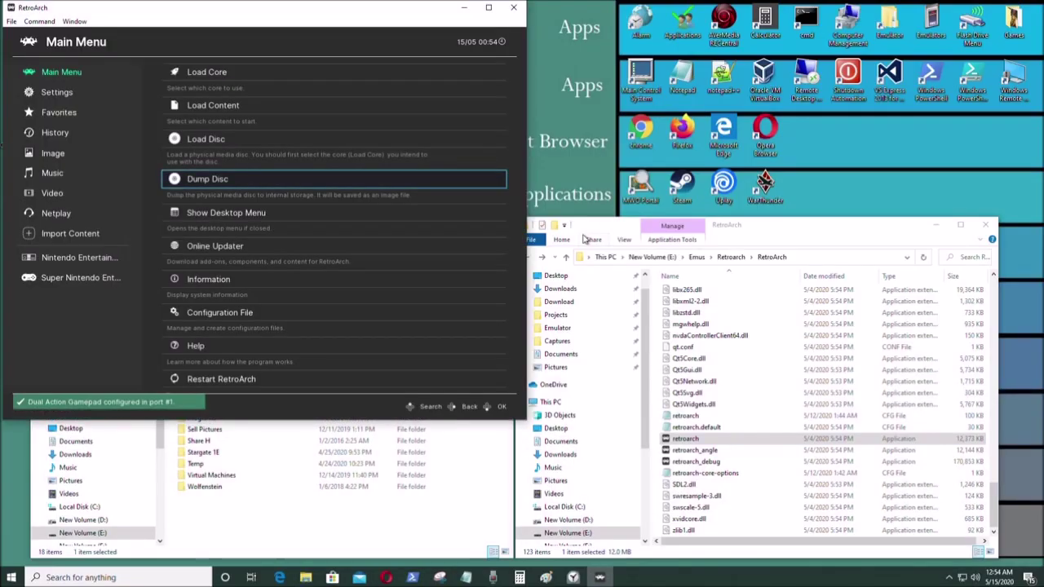
left_click(487, 7)
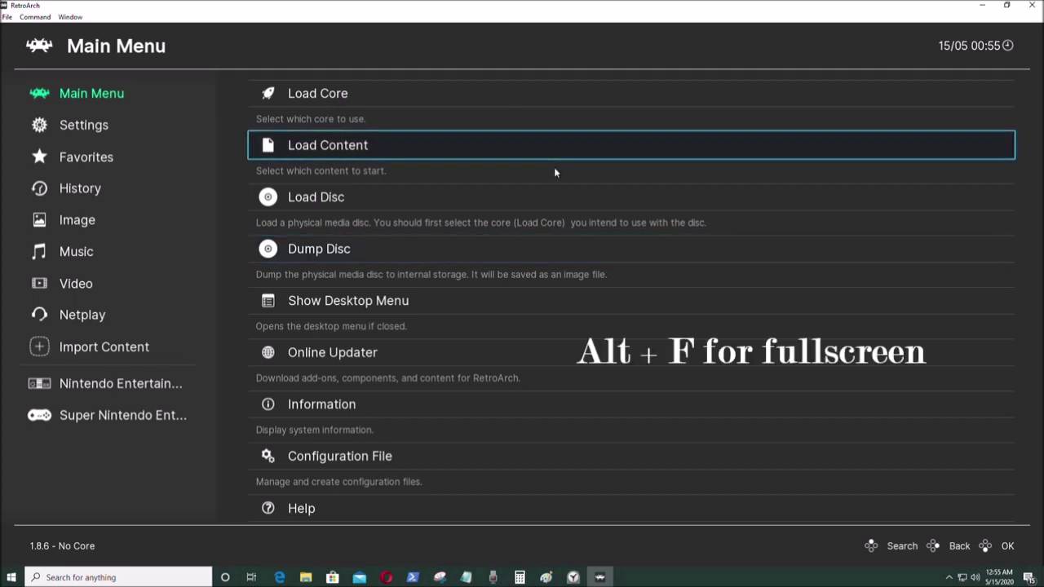
key("alt+f")
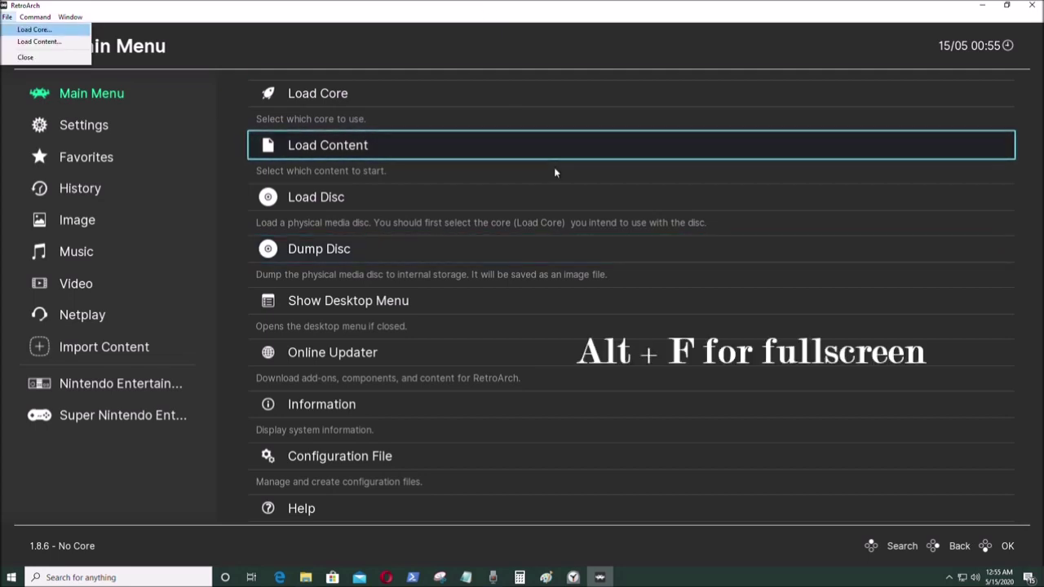
left_click(70, 17)
left_click(71, 16)
left_click(90, 54)
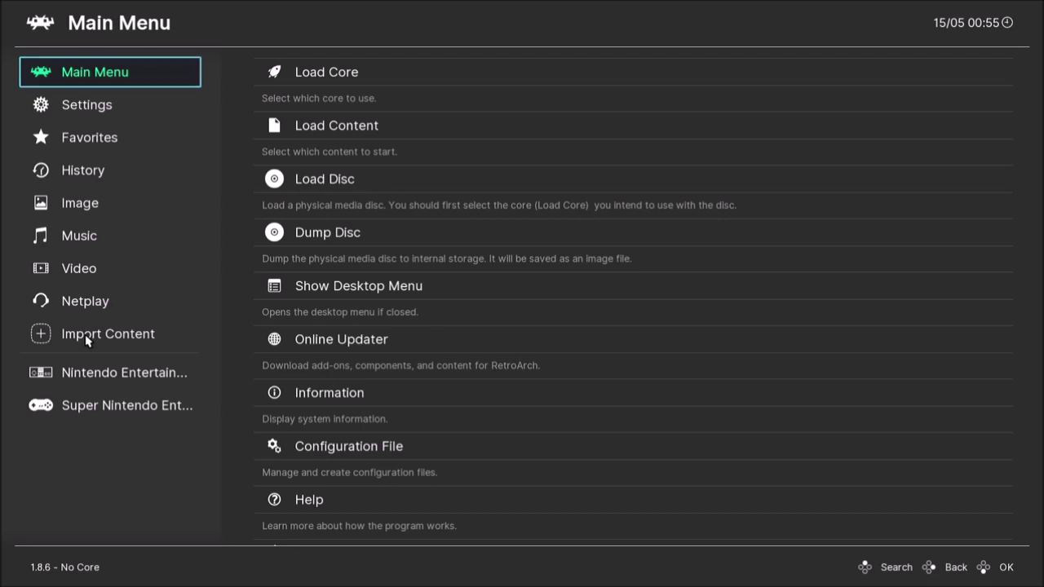
Download the Sony - PlayStation (PCSX ReARMed) core from the online core list and return to the main menu
left_click(356, 80)
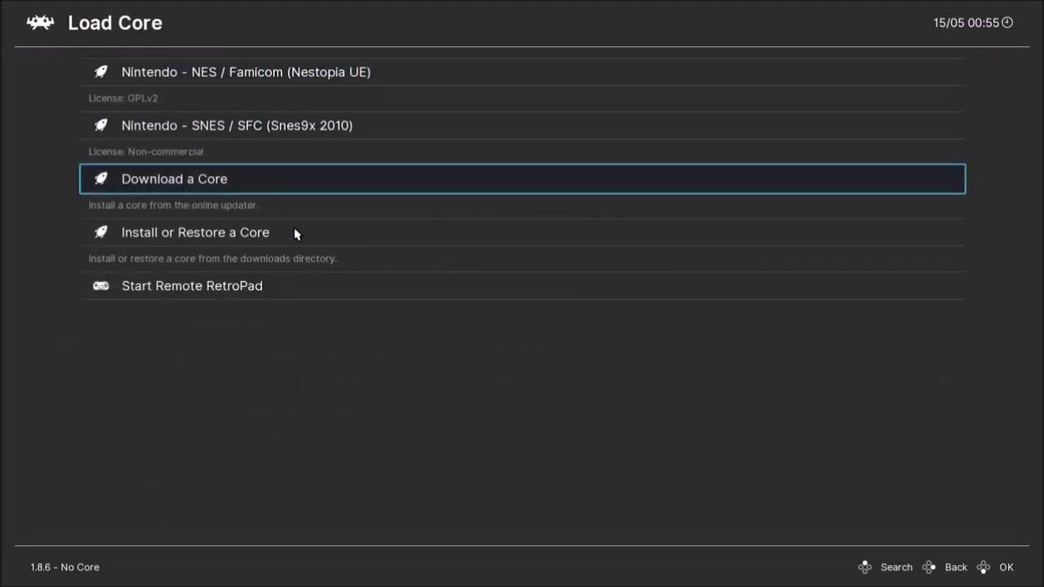
left_click(135, 185)
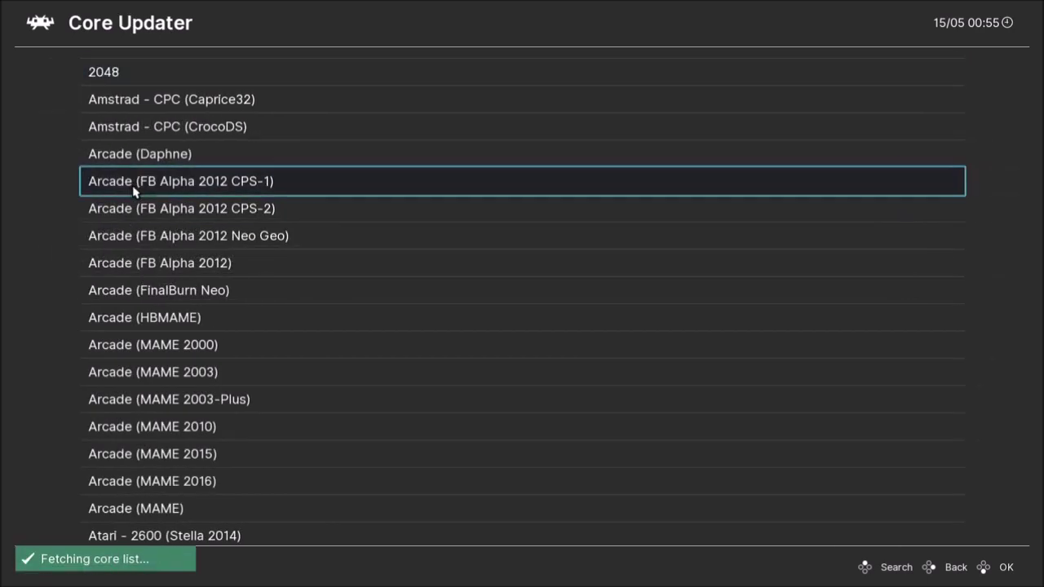
scroll(742, 261, "down", 16)
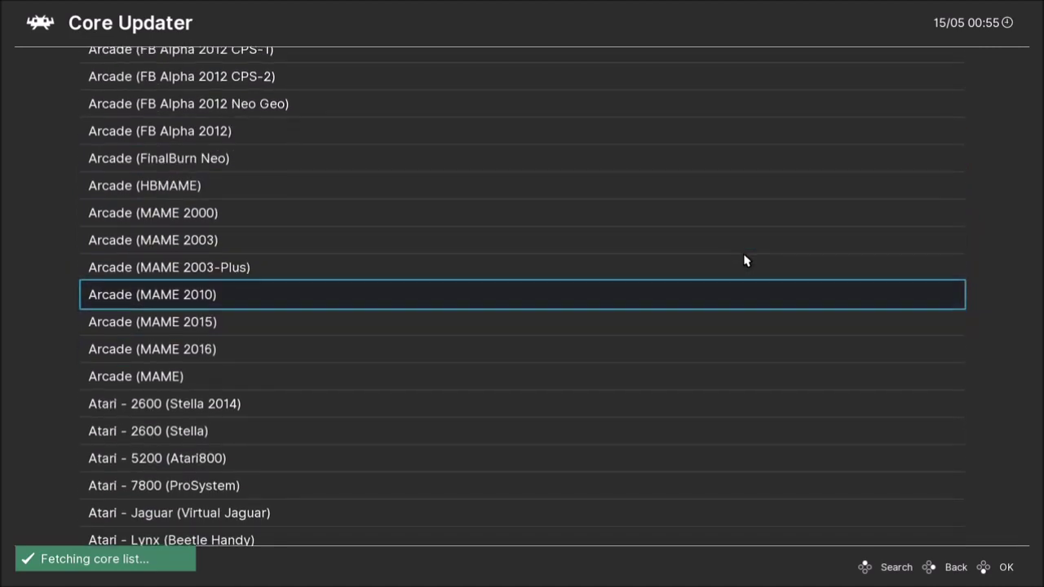
scroll(744, 261, "down", 20)
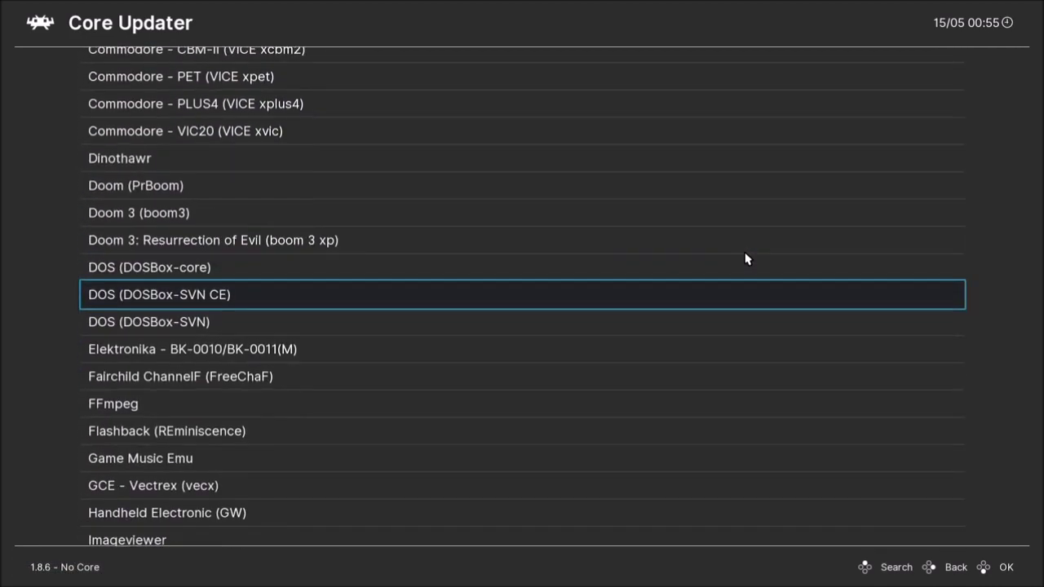
scroll(744, 260, "down", 20)
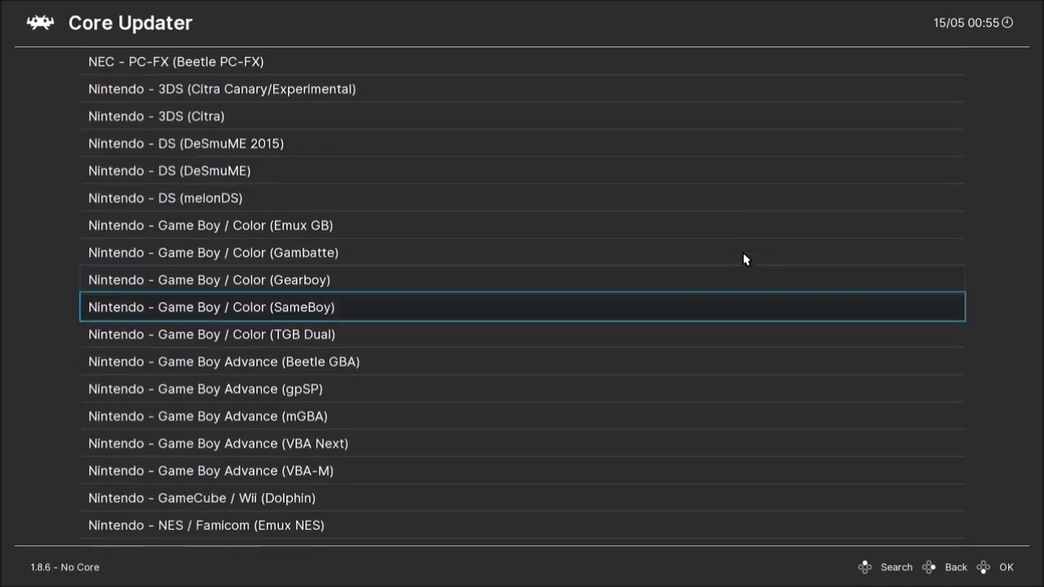
scroll(744, 260, "down", 20)
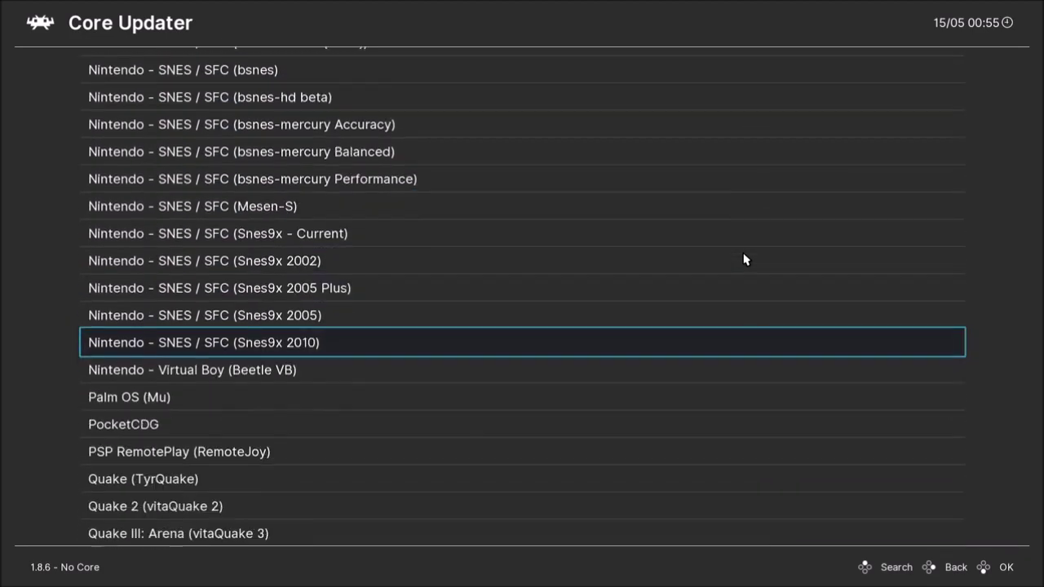
scroll(744, 261, "down", 17)
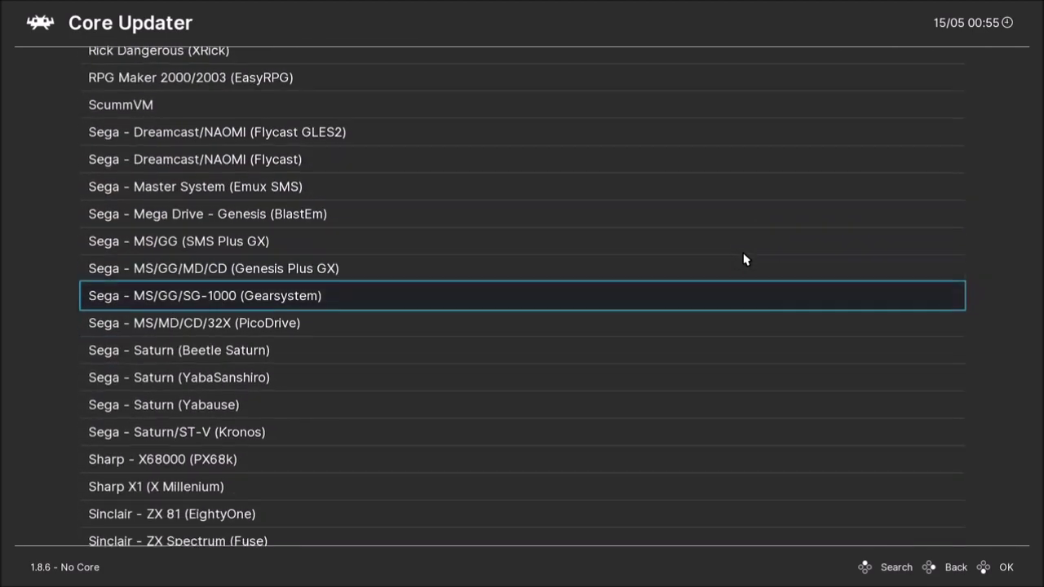
scroll(744, 261, "down", 8)
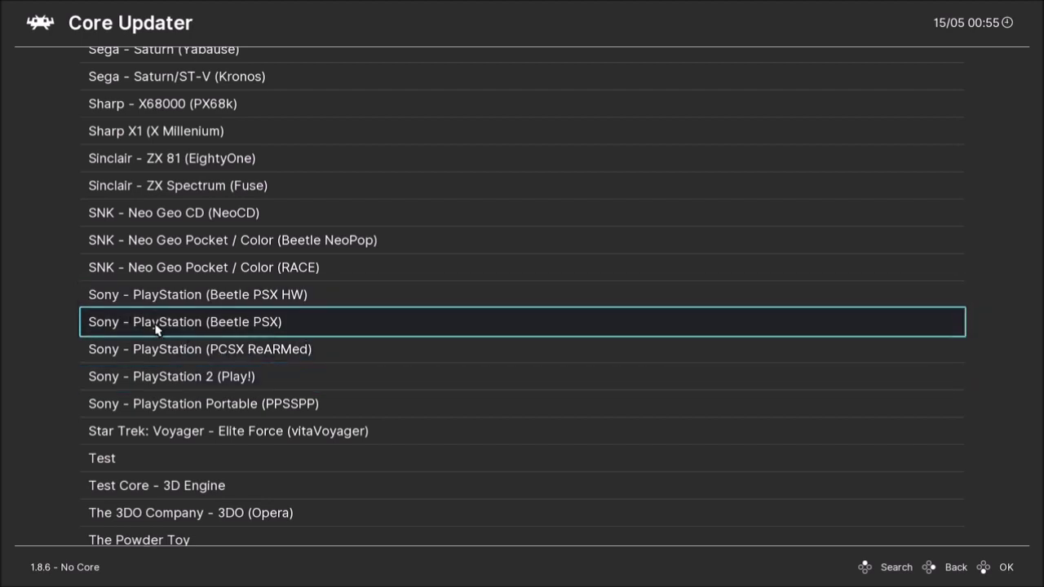
left_click(195, 357)
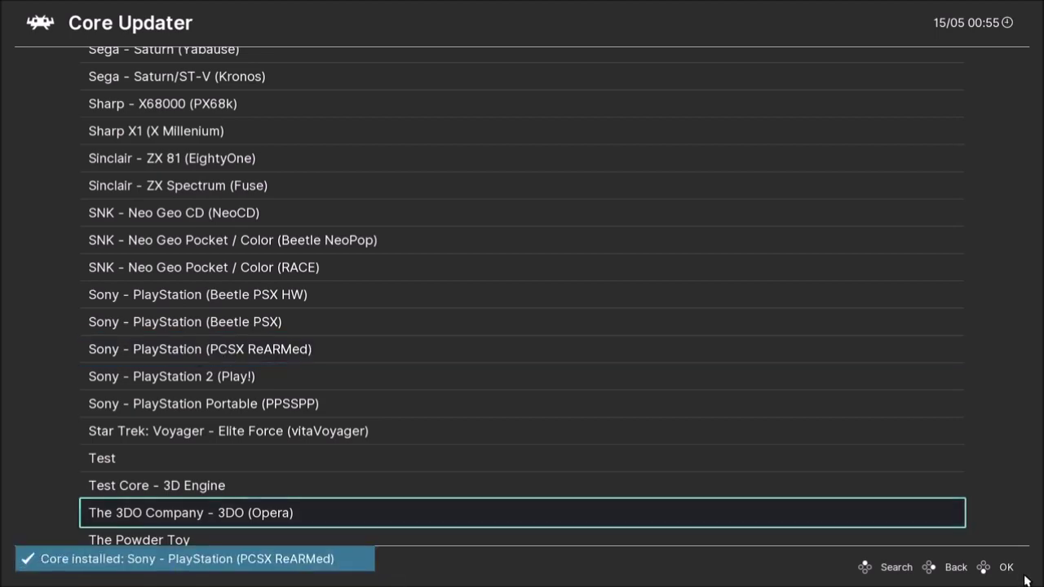
left_click(928, 570)
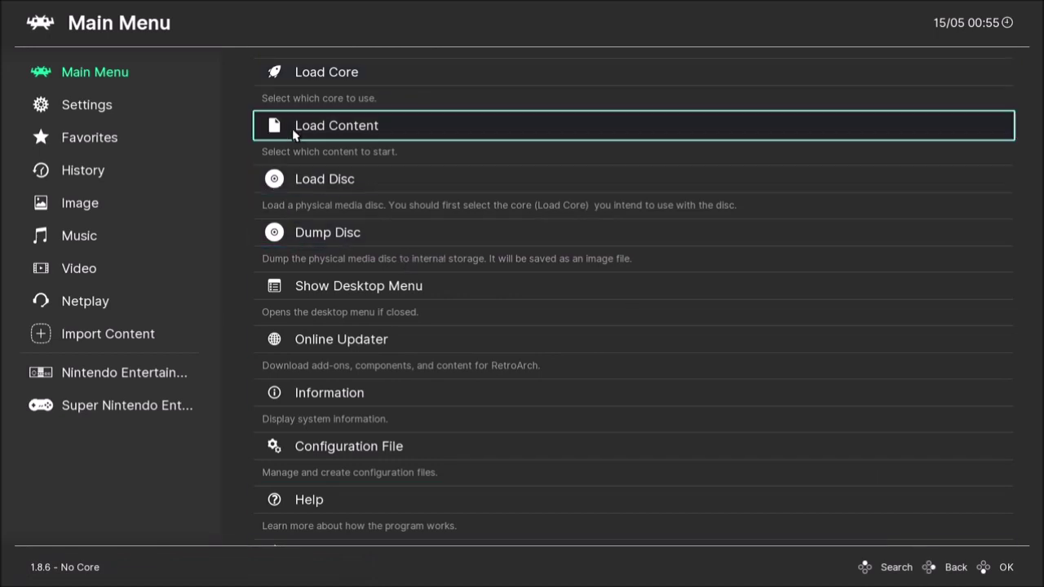
Import content by scanning the directory E:\Emus\ROMS\Playstation 1
left_click(81, 336)
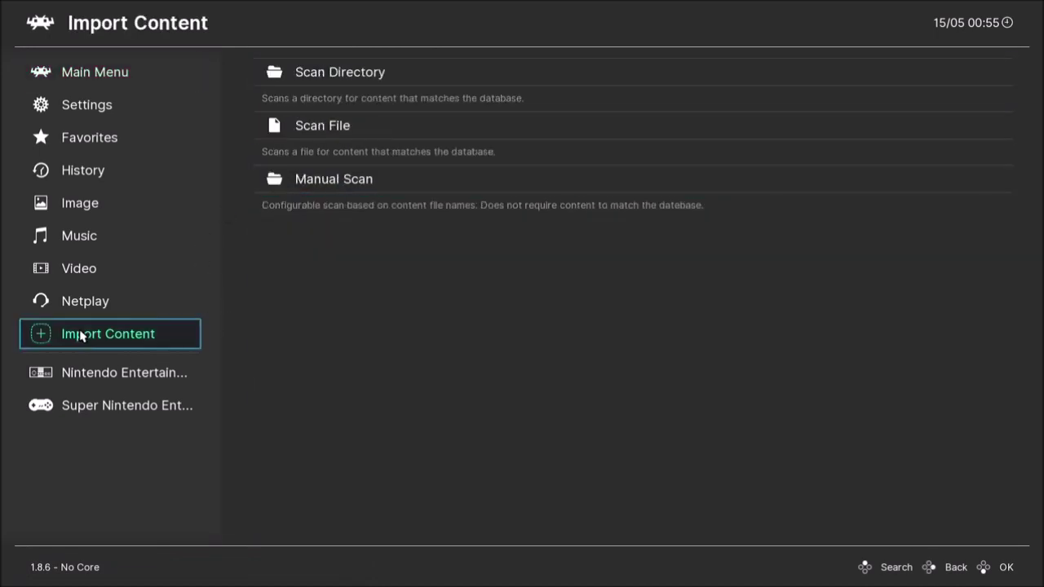
left_click(331, 74)
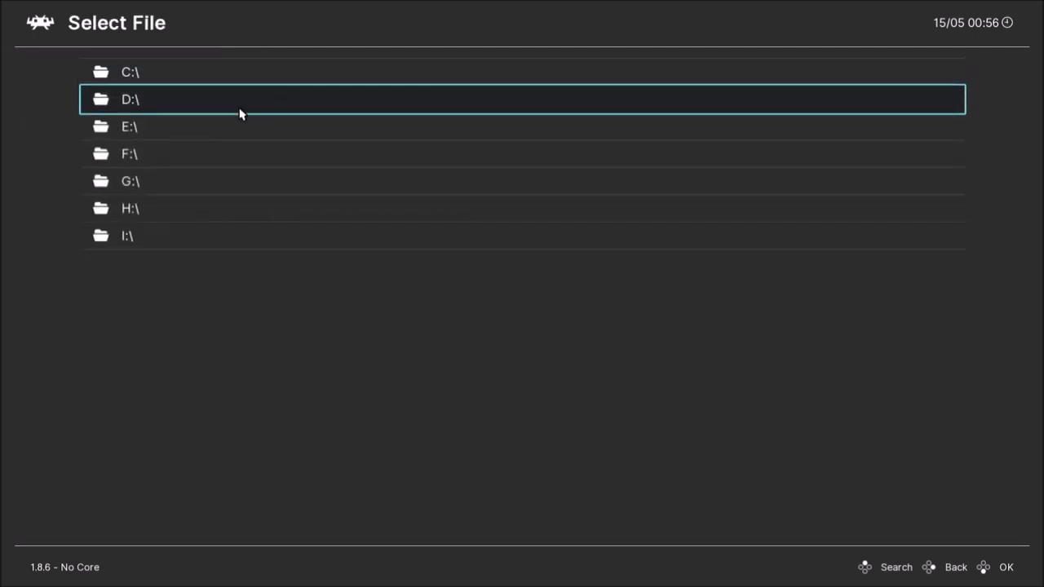
left_click(170, 131)
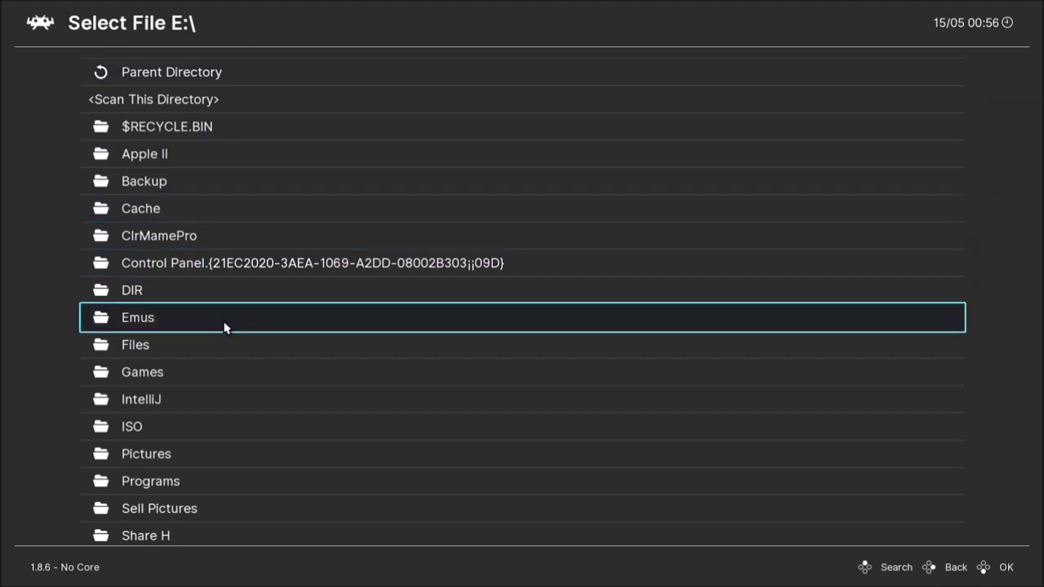
scroll(220, 321, "down", 2)
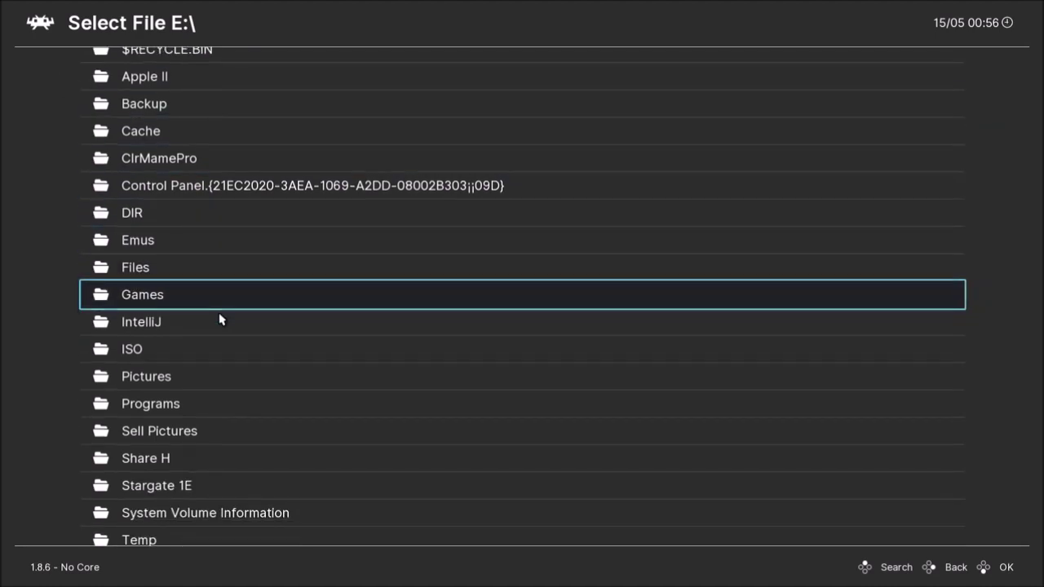
scroll(220, 320, "down", 2)
scroll(221, 319, "down", 2)
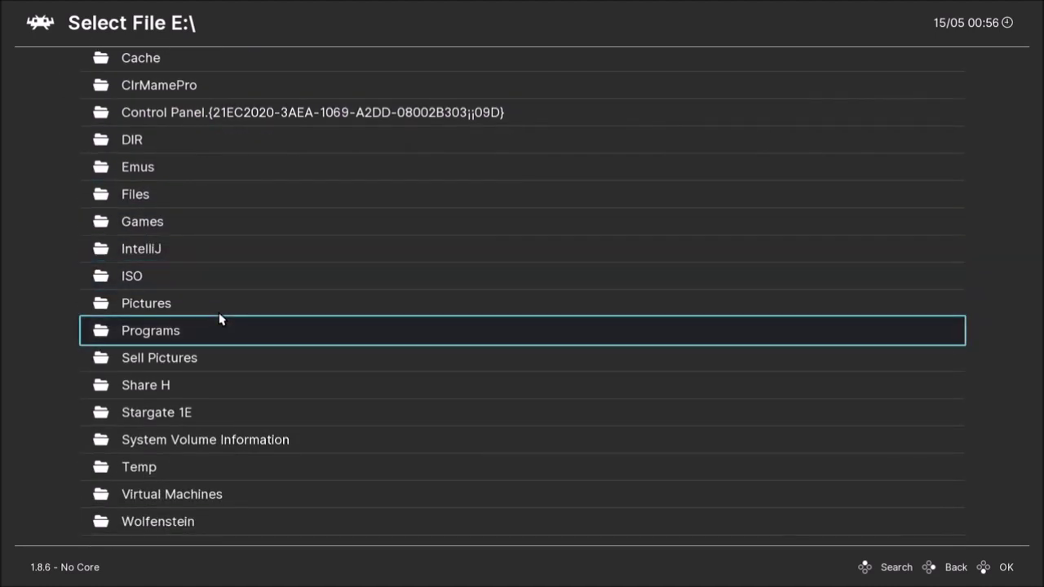
scroll(271, 351, "up", 6)
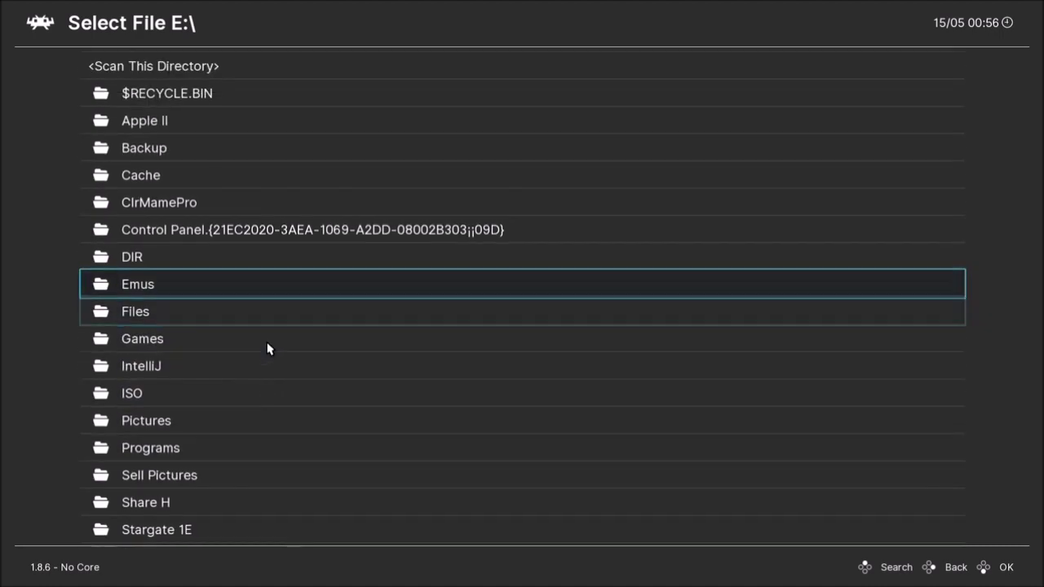
left_click(126, 294)
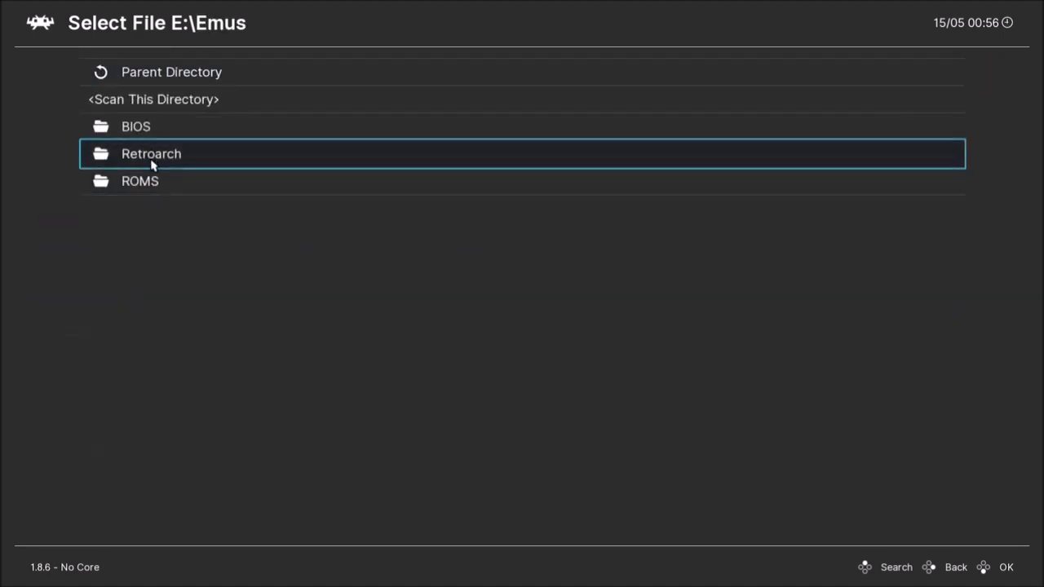
left_click(149, 181)
left_click(153, 156)
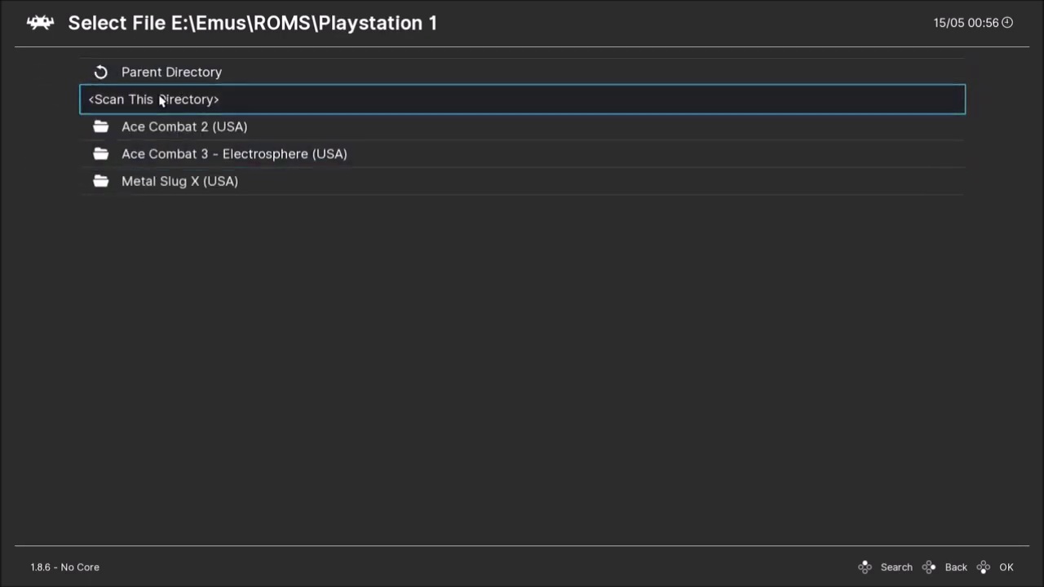
left_click(161, 99)
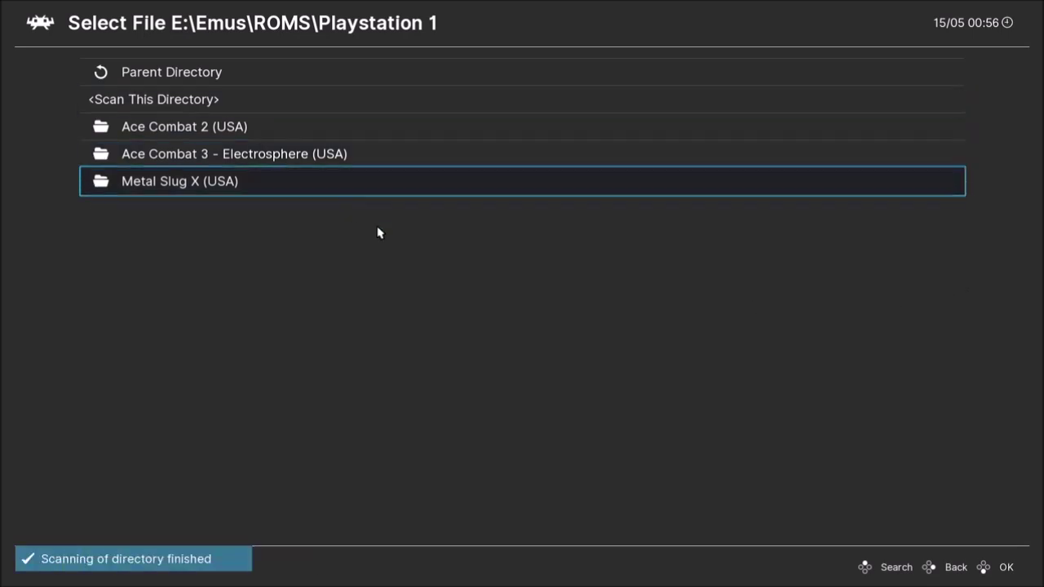
Leave the directory browser and open the PlayStation playlist
left_click(930, 571)
left_click(930, 571)
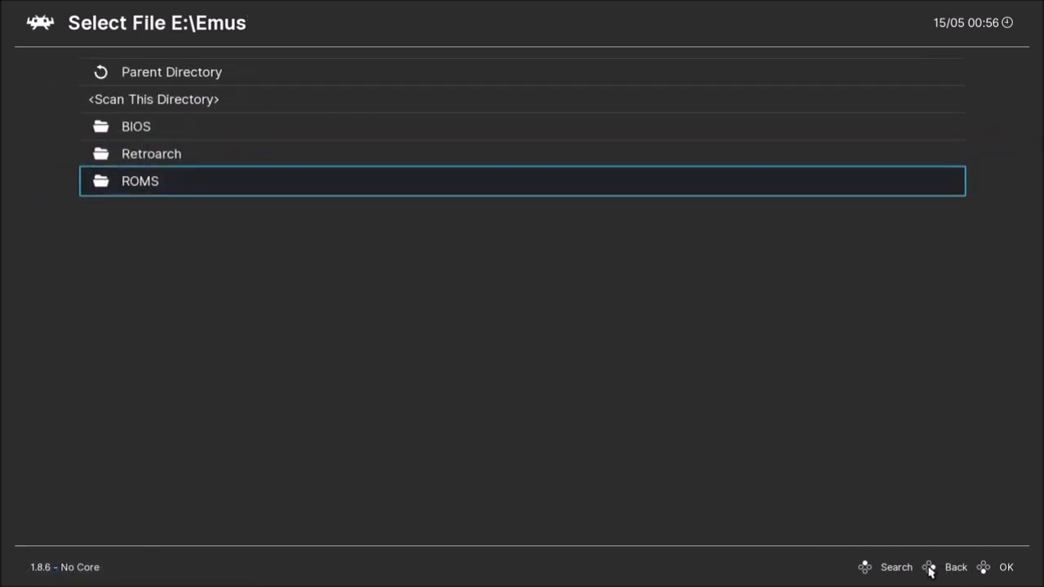
left_click(930, 571)
left_click(930, 571)
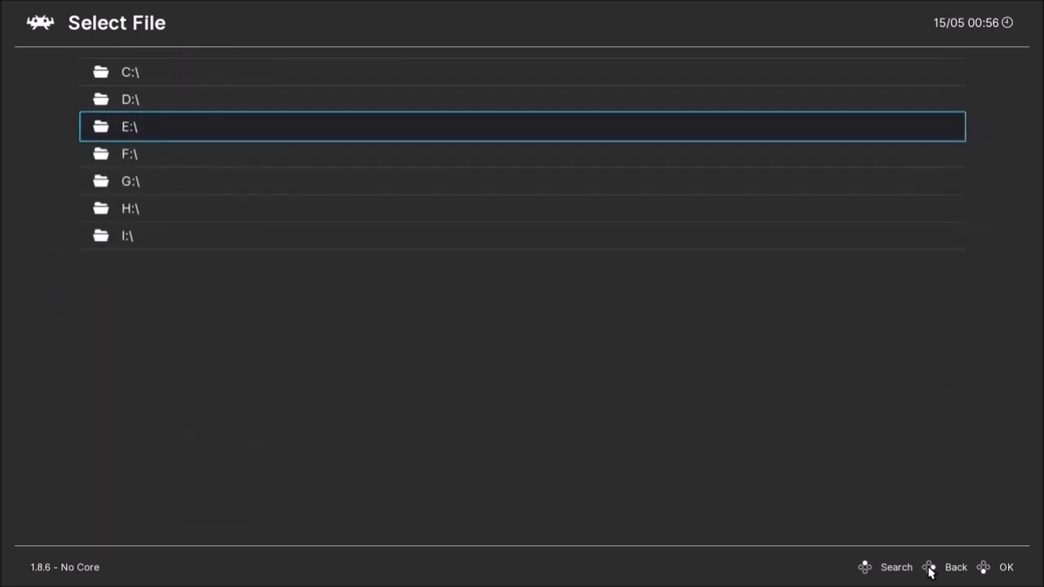
left_click(930, 571)
left_click(930, 571)
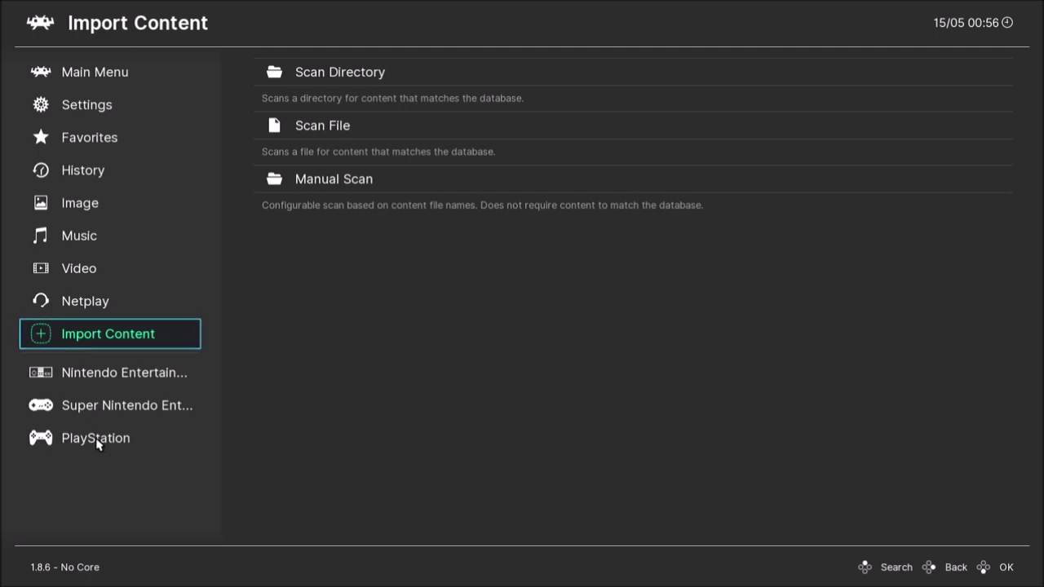
left_click(97, 443)
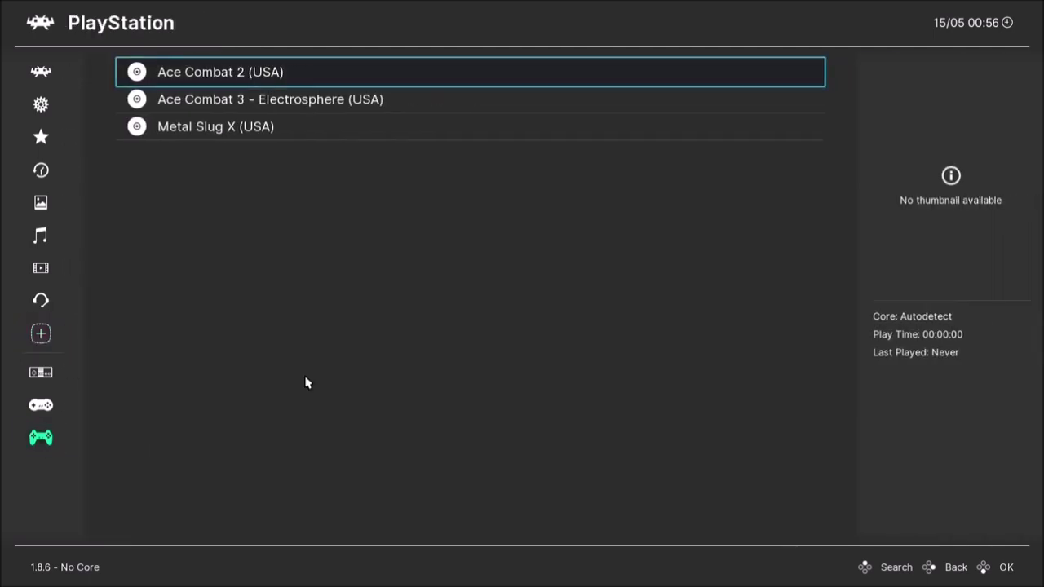
Run Metal Slug X (USA) from the PlayStation playlist with the PCSX ReARMed core
left_click(266, 133)
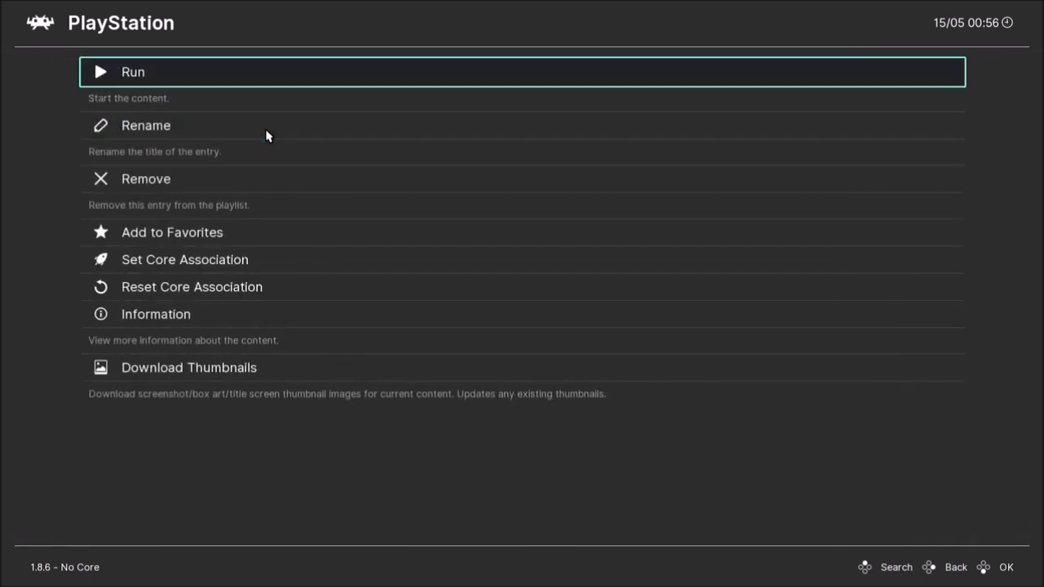
left_click(173, 84)
left_click(173, 83)
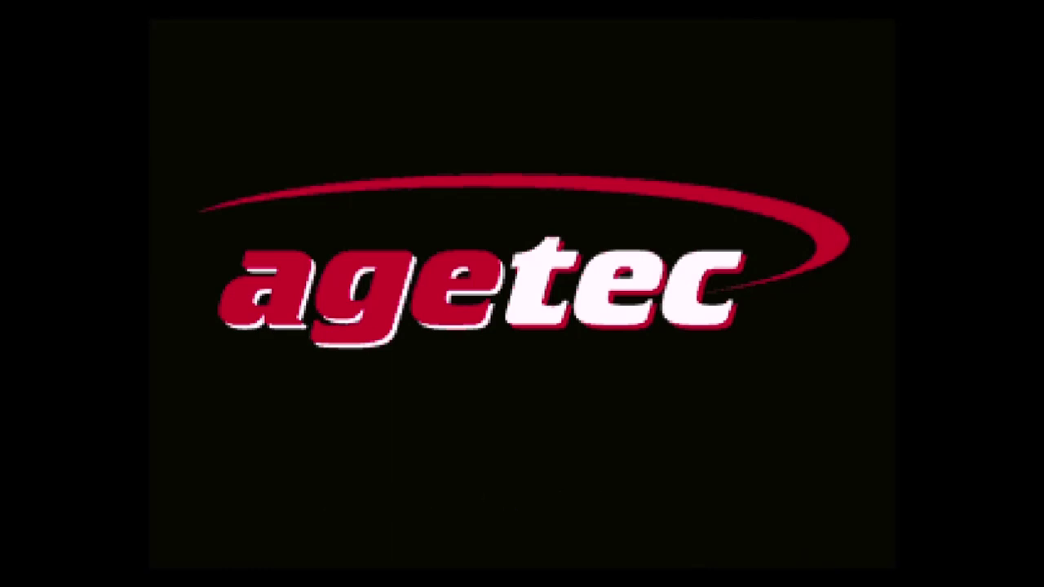
Skip the game's intro, start an Arcade Mission and choose Marco as the soldier
key("Return")
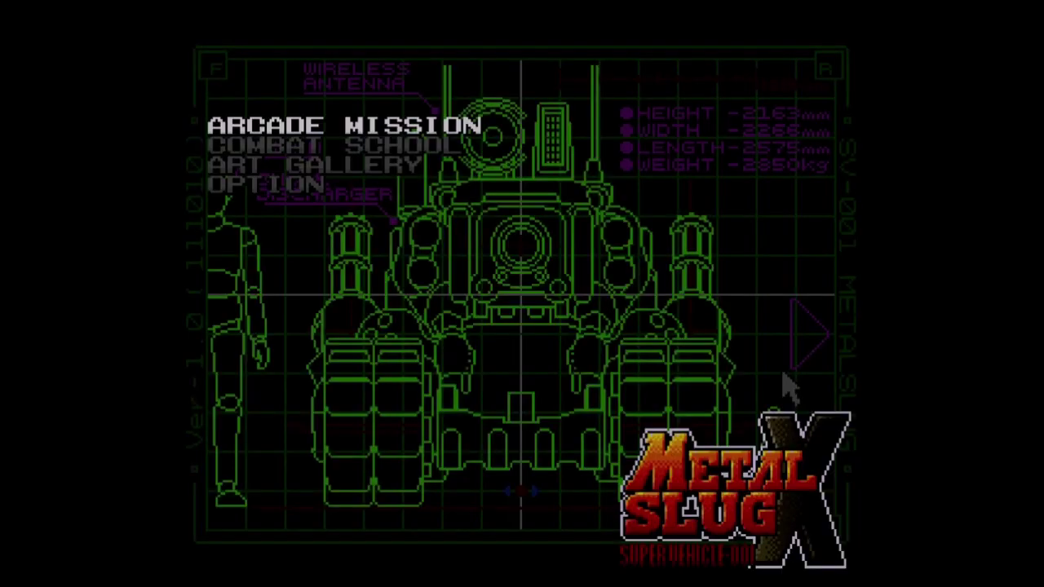
key("Return")
key("Return")
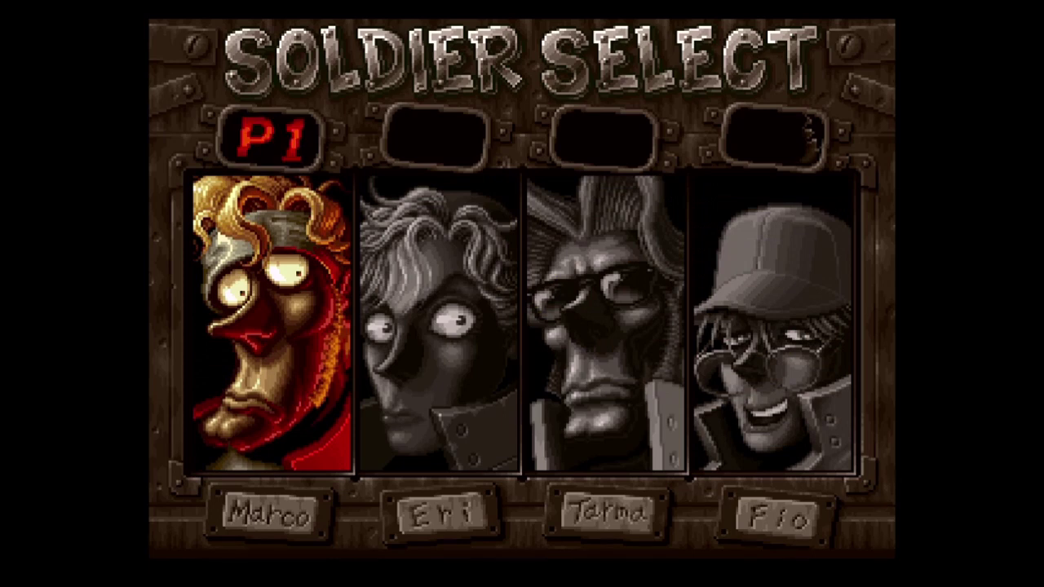
key("Return")
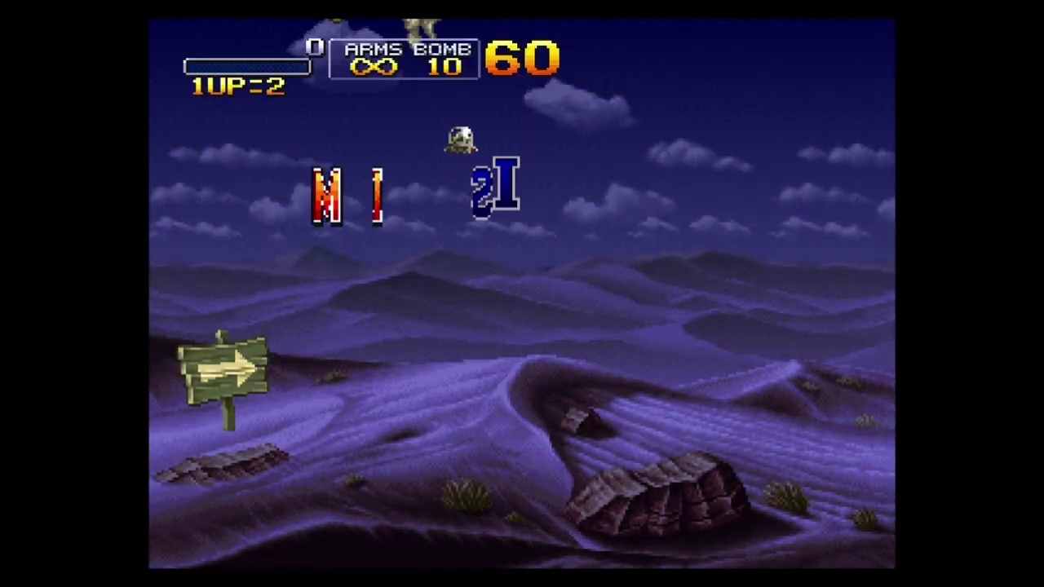
key("Right")
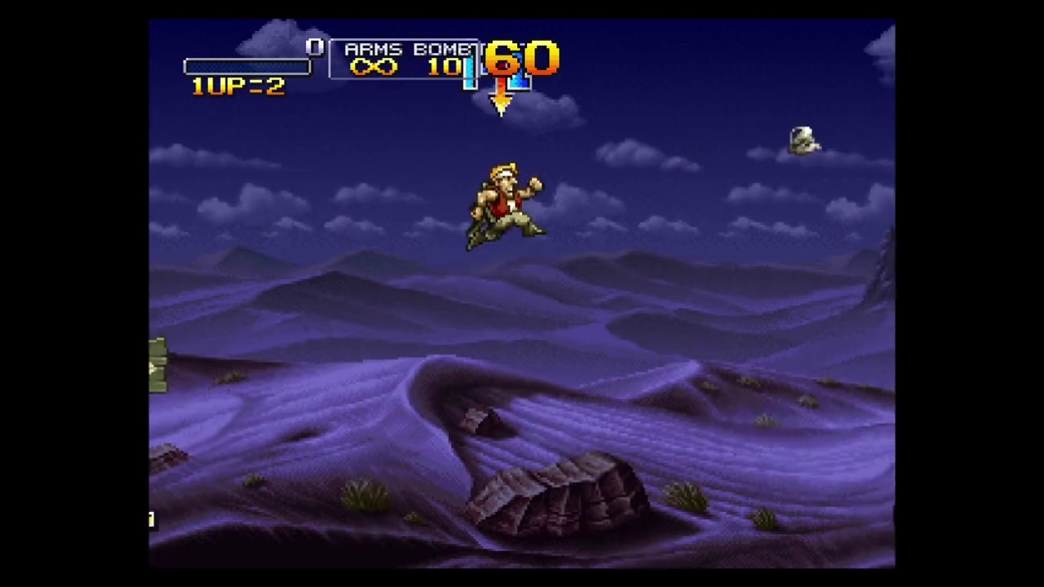
key("space")
key("space")
key("x")
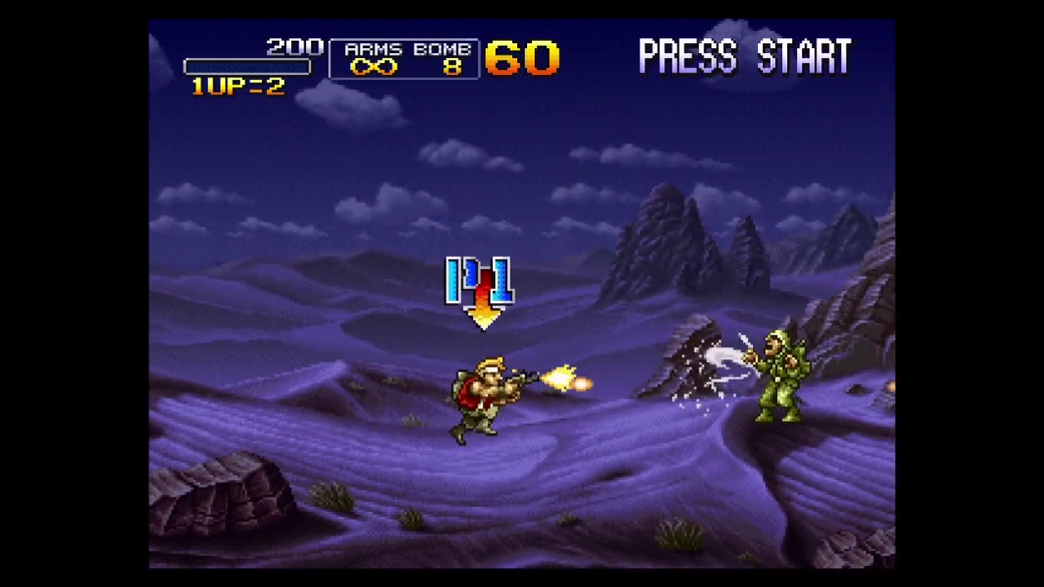
key("Right")
key("Right")
key("x")
key("x")
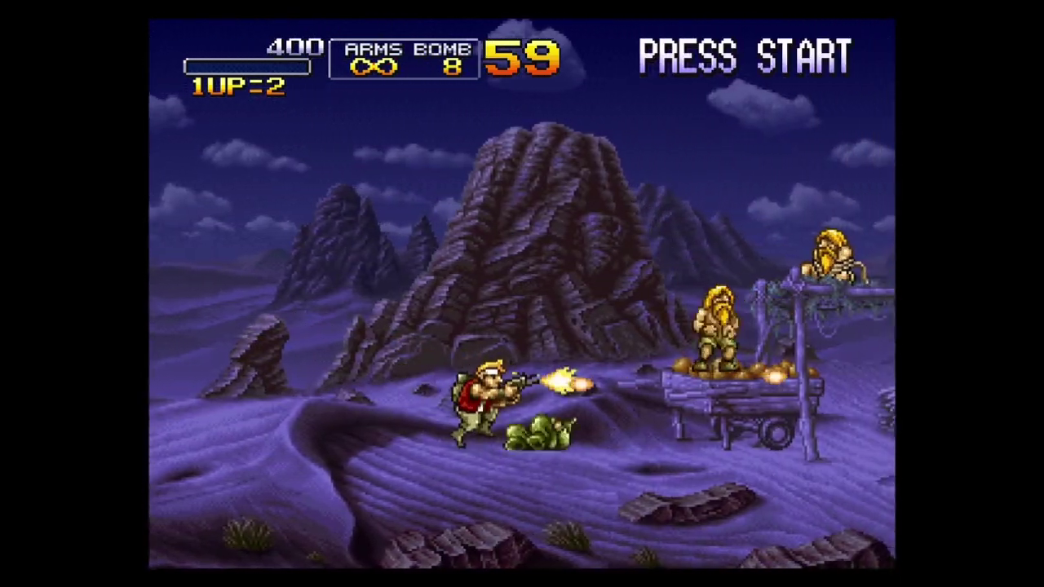
key("space")
key("Right")
key("x")
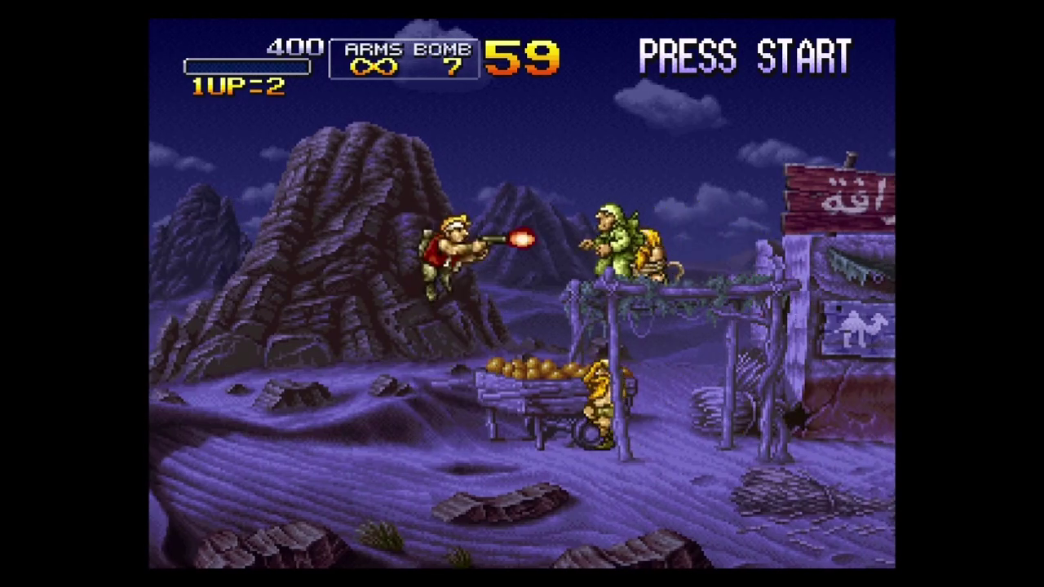
key("x")
key("Right")
key("x")
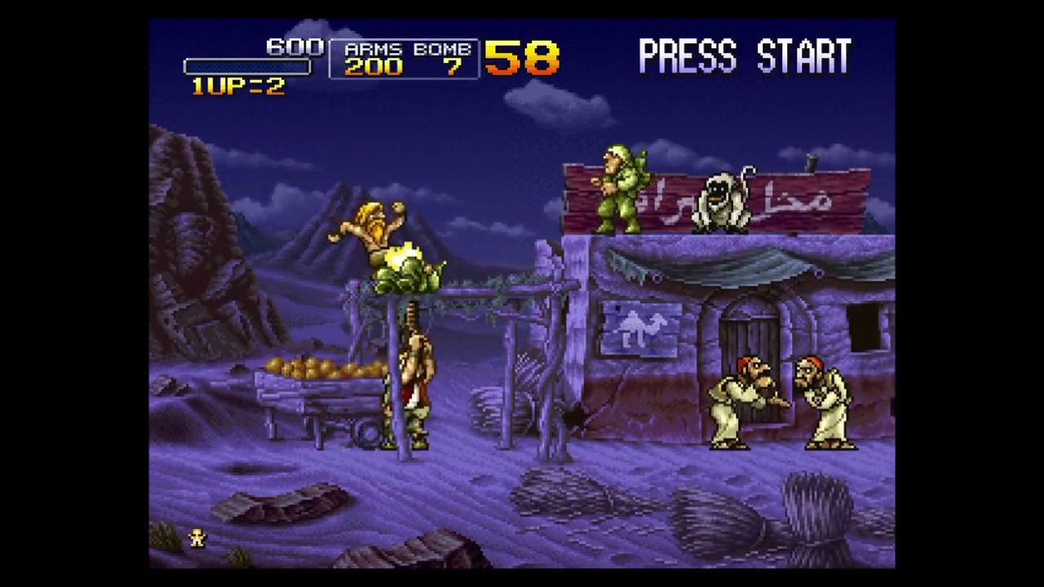
key("x")
key("x")
key("Right")
key("x")
key("x")
key("x")
key("c")
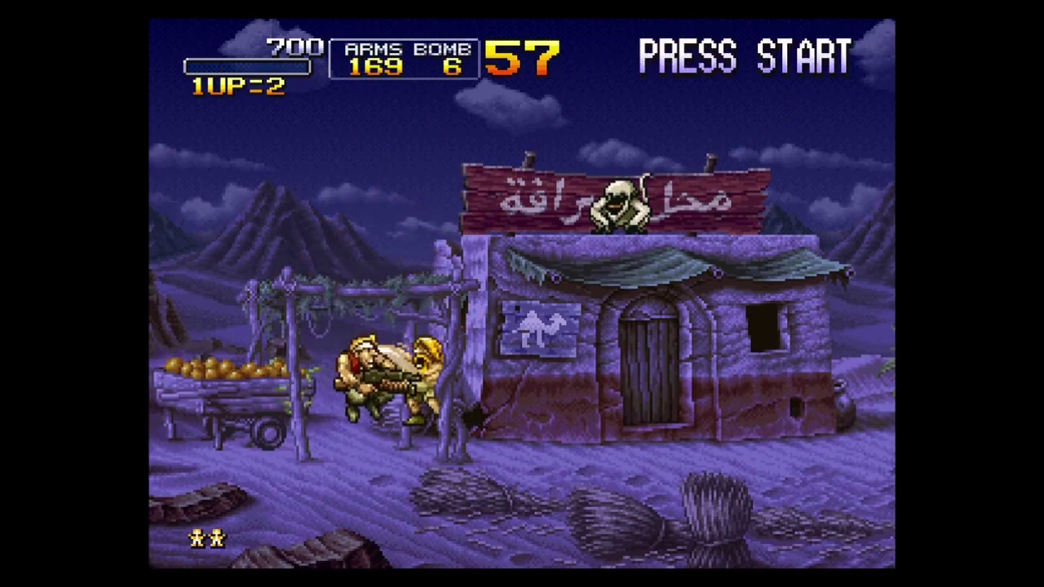
key("Right")
key("x")
key("x")
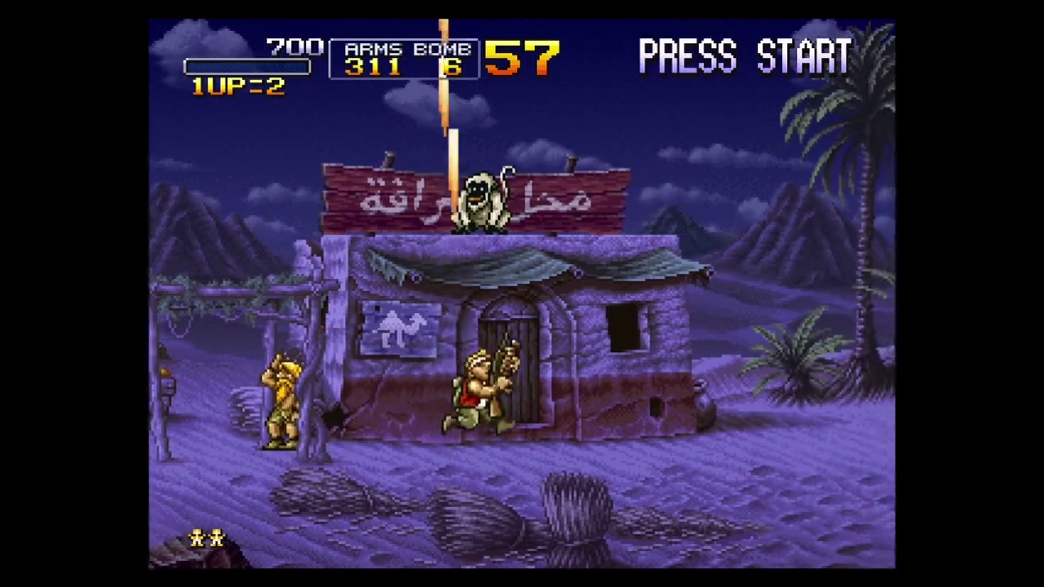
key("Right")
key("x")
key("x")
key("x")
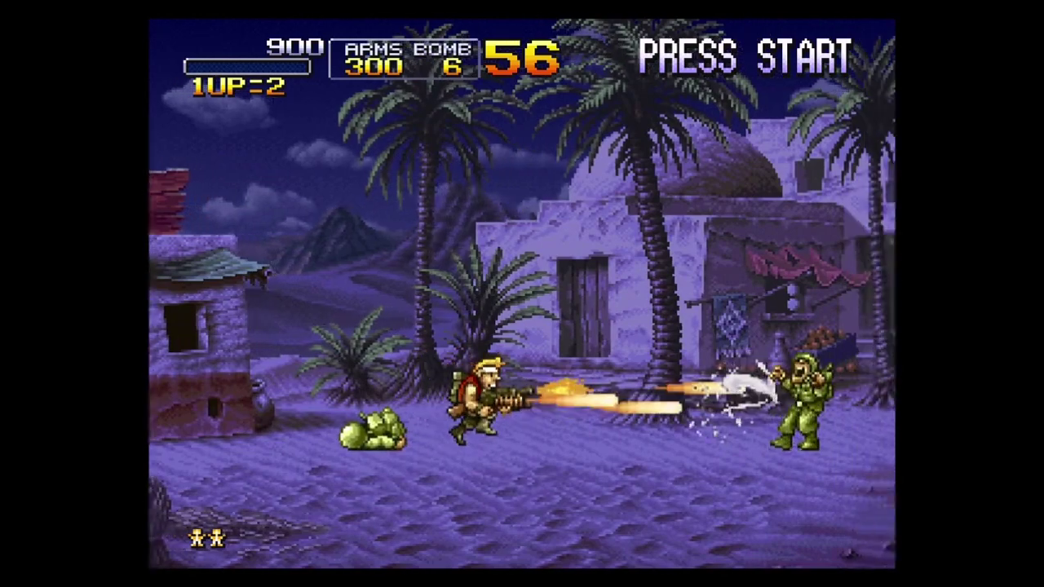
key("x")
key("Right")
key("x")
key("x")
key("x")
key("x")
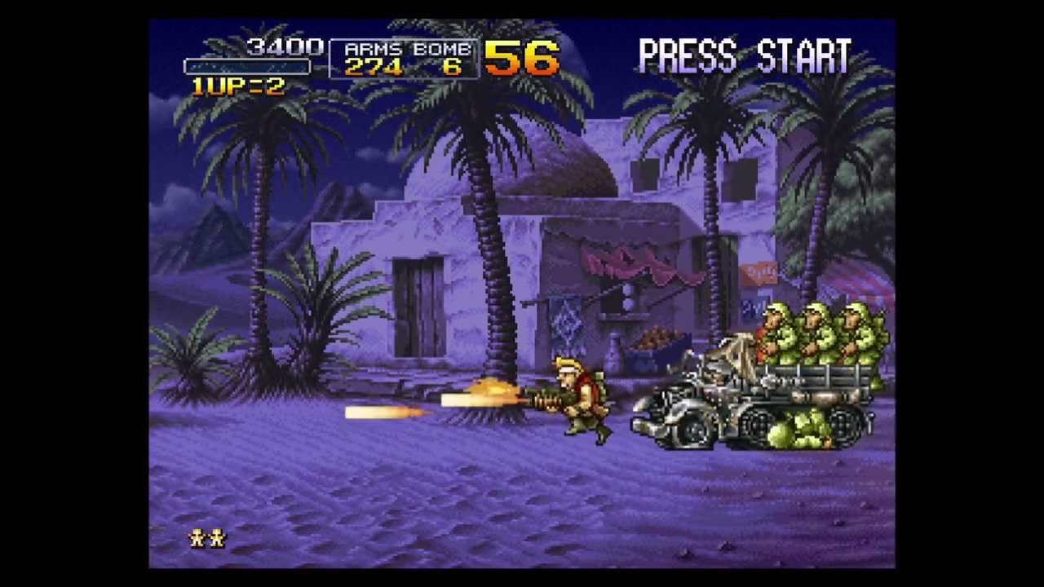
key("x")
key("x")
key("x")
key("x")
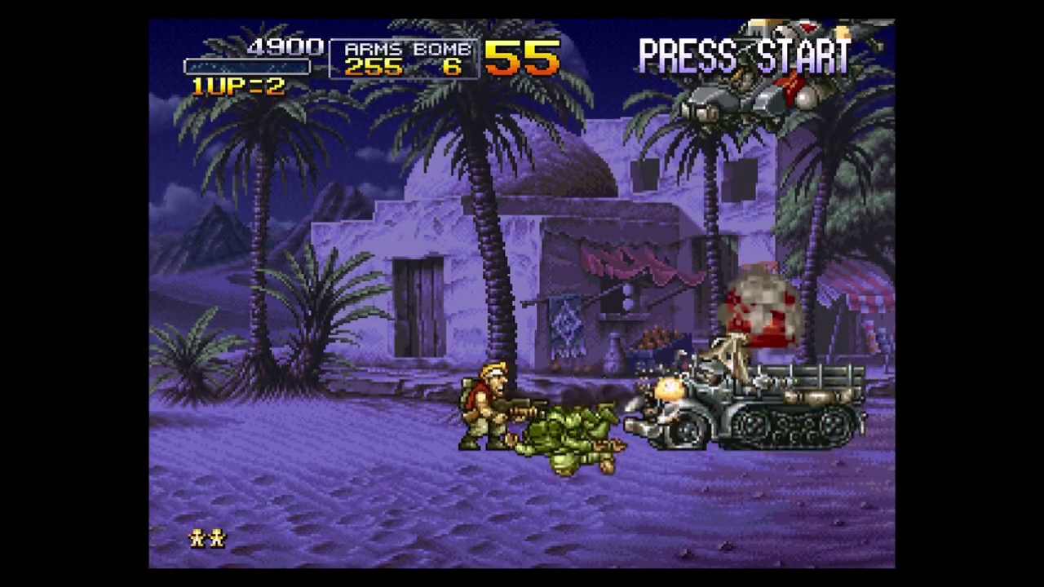
key("c")
key("c")
key("Left")
key("Up")
key("x")
key("x")
key("x")
key("x")
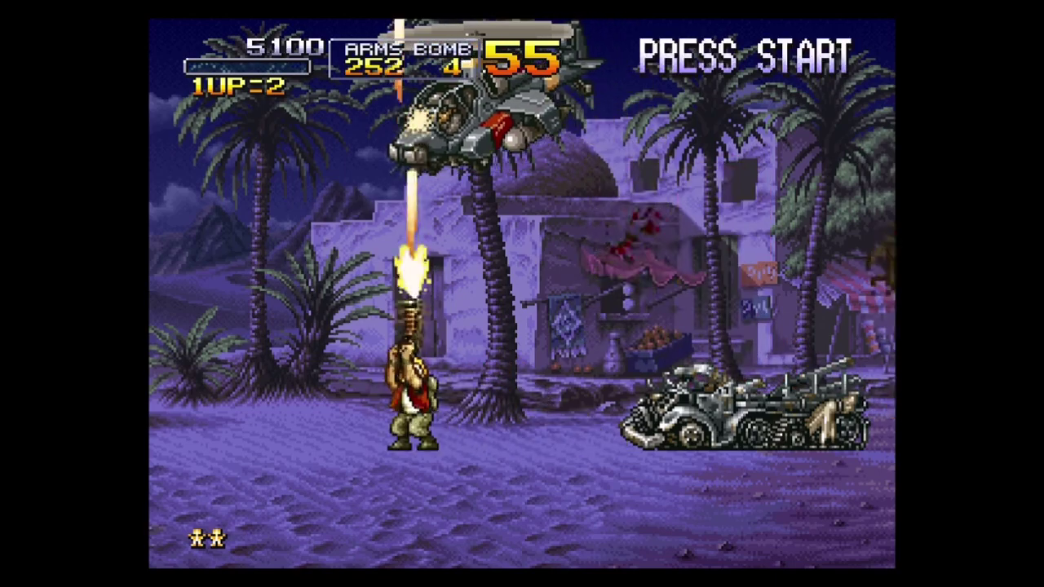
key("x")
key("x")
key("x")
key("x")
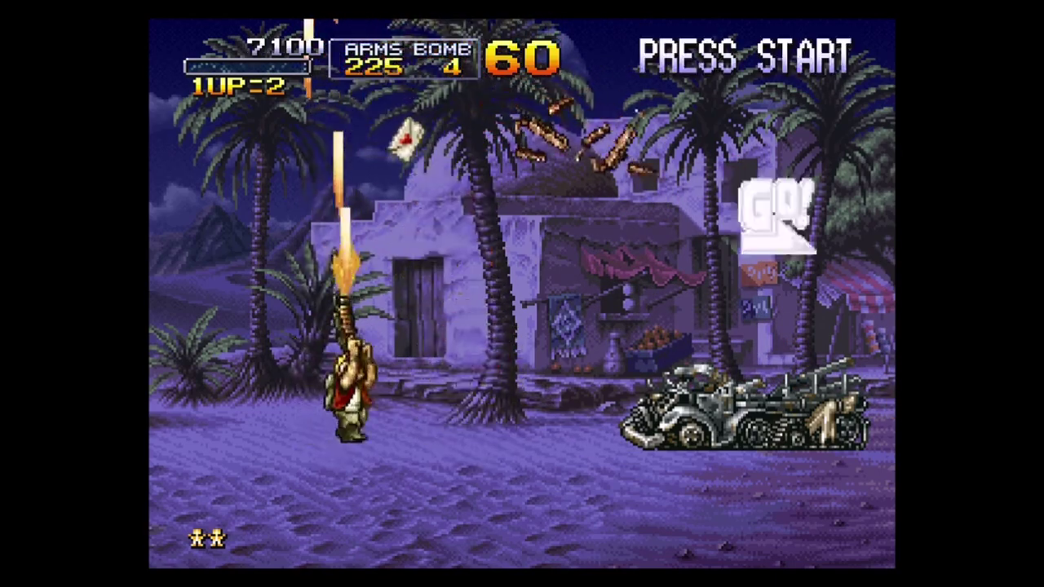
key("Right")
key("z")
key("c")
key("Right")
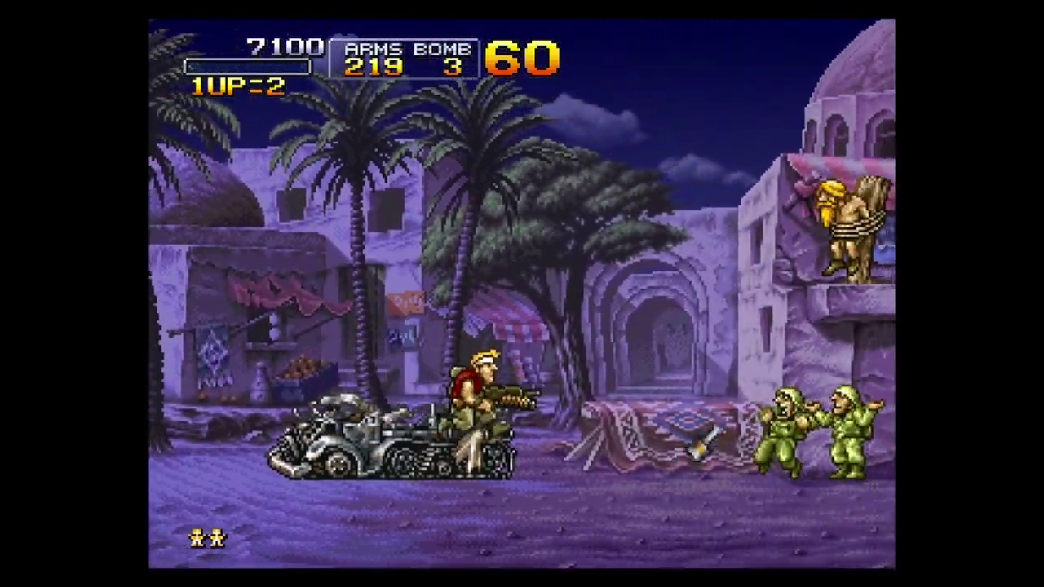
key("Up")
key("x")
key("Right")
key("x")
key("x")
key("x")
key("x")
key("x")
key("x")
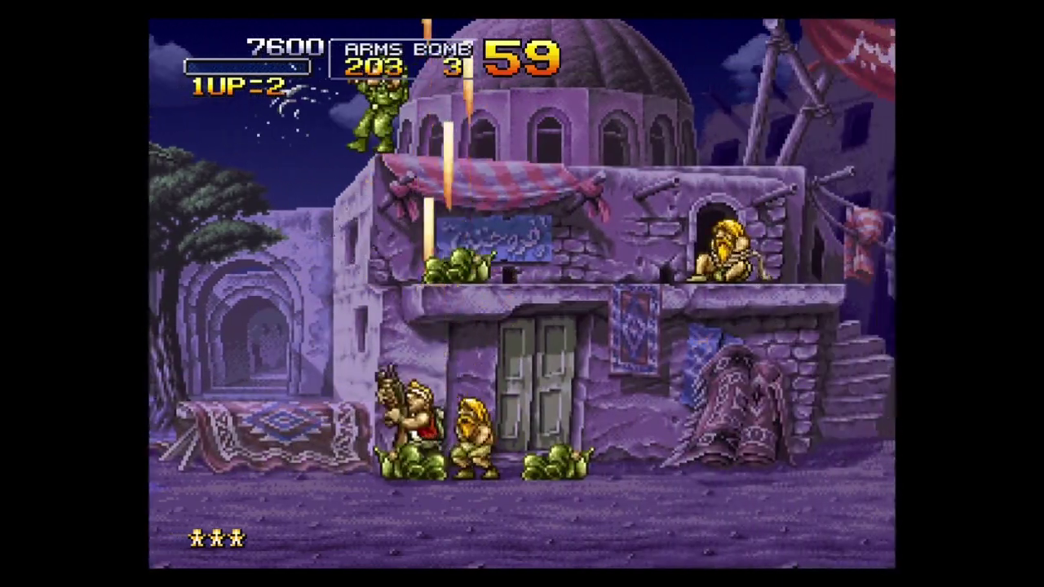
key("Up")
key("x")
key("x")
key("x")
key("x")
key("x")
key("x")
key("Right")
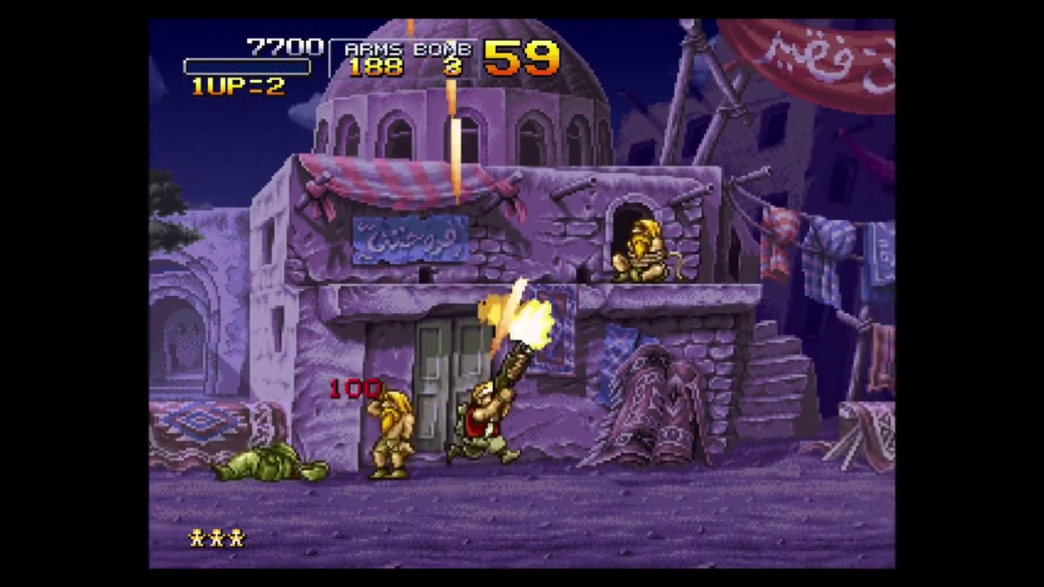
key("Left")
Pause the running game and bring up the emulator's menu for the current content
key("Return")
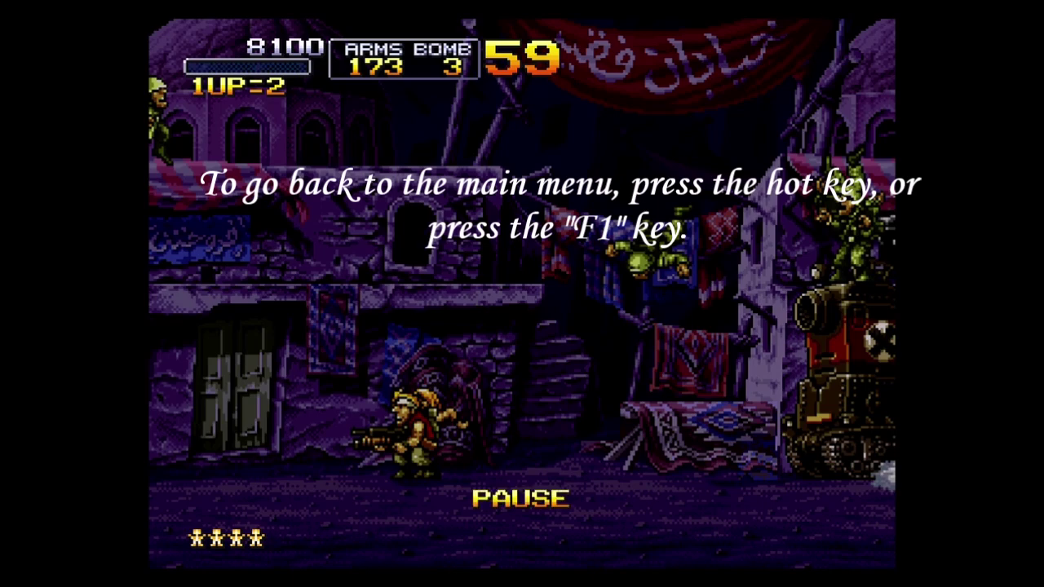
key("F1")
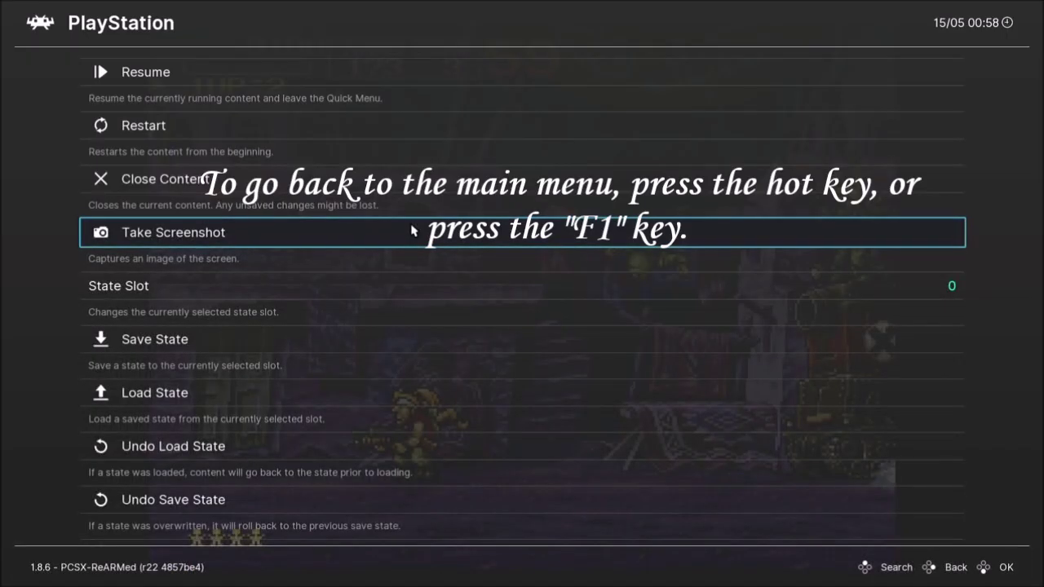
Close the running Metal Slug X content and return to the PlayStation playlist
key("Up")
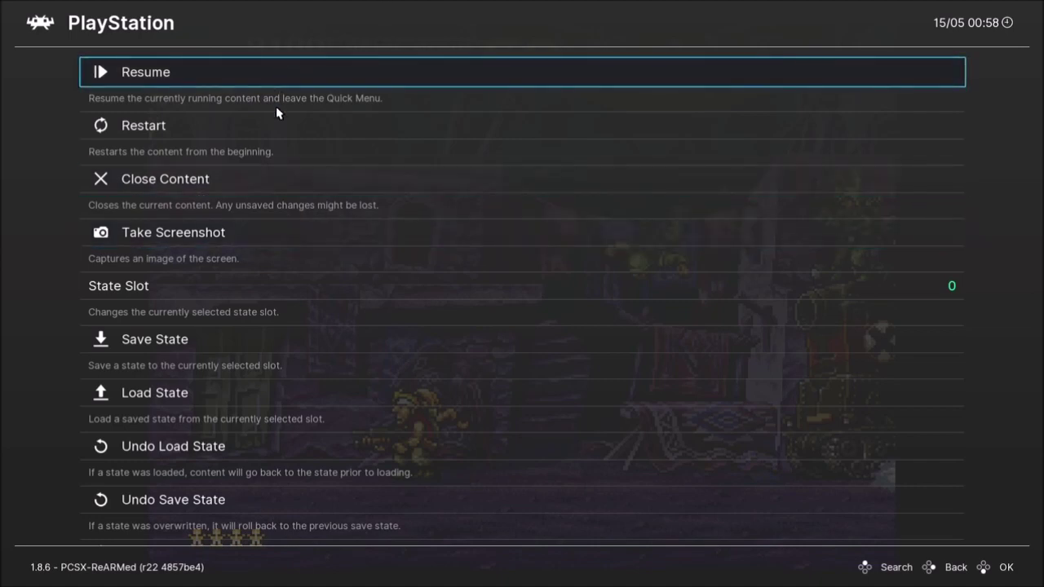
left_click(245, 181)
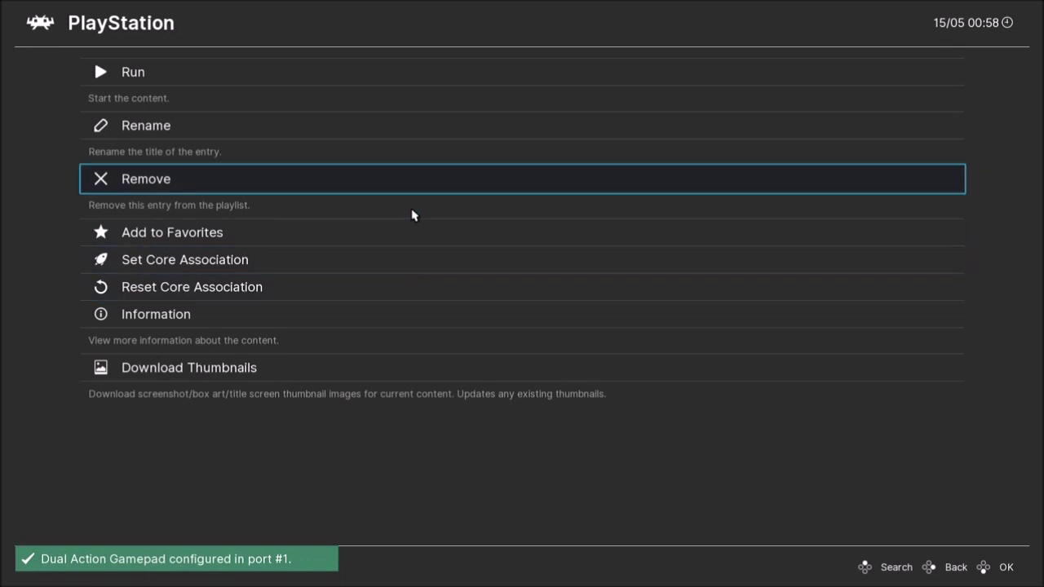
left_click(944, 569)
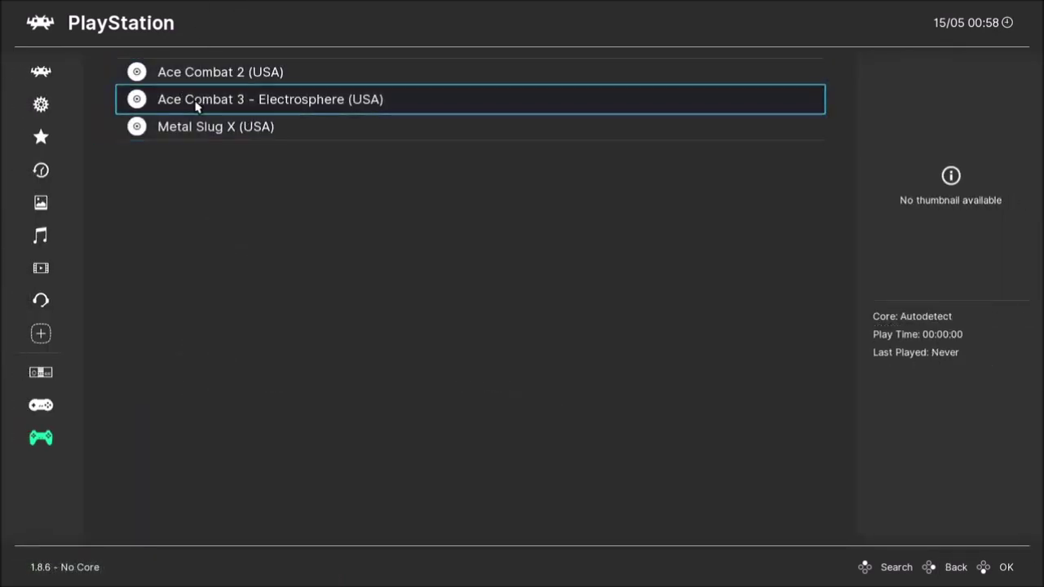
Run Ace Combat 3 - Electrosphere (USA) from the PlayStation playlist with the PCSX ReARMed core
left_click(276, 107)
left_click(249, 71)
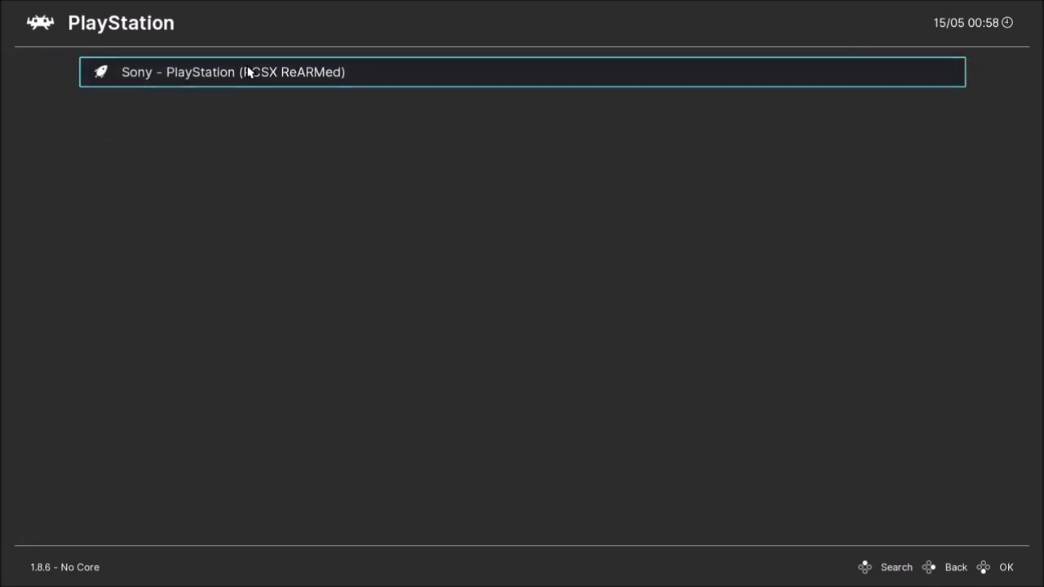
left_click(250, 71)
left_click(249, 72)
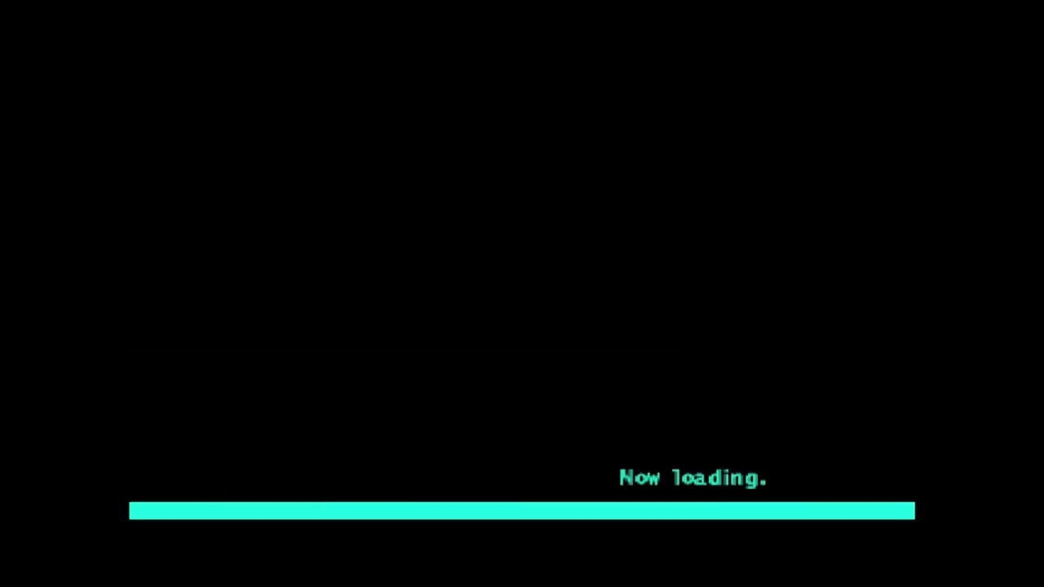
Start a new game in Ace Combat 3 with the mission level set to normal
key("Return")
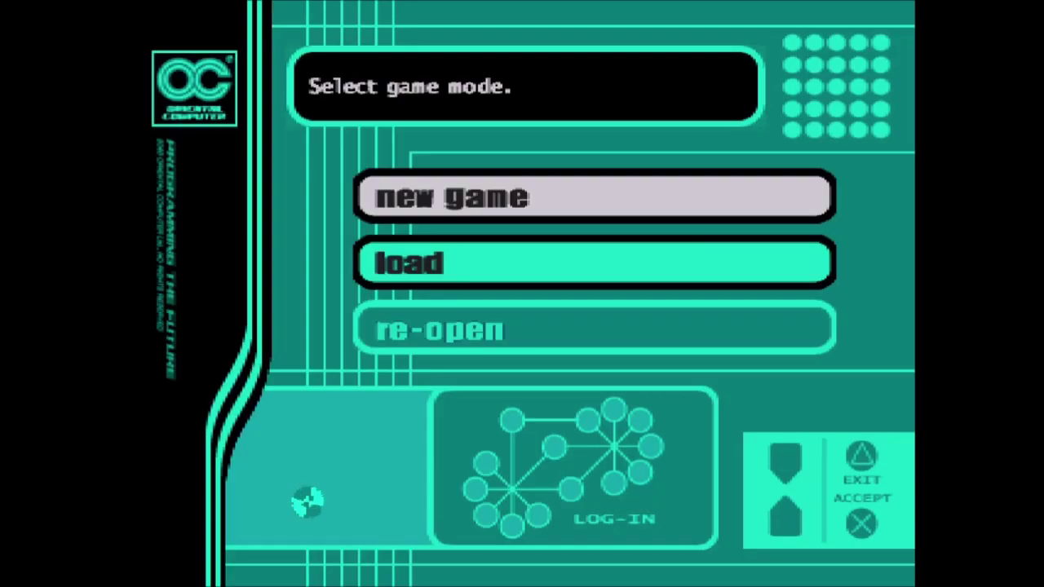
key("Return")
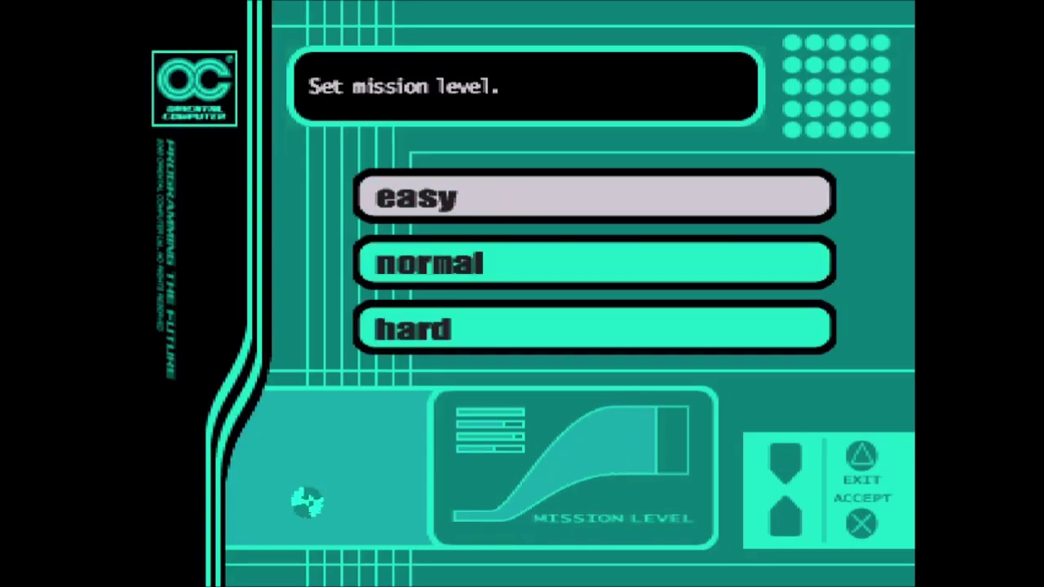
key("Down")
key("Return")
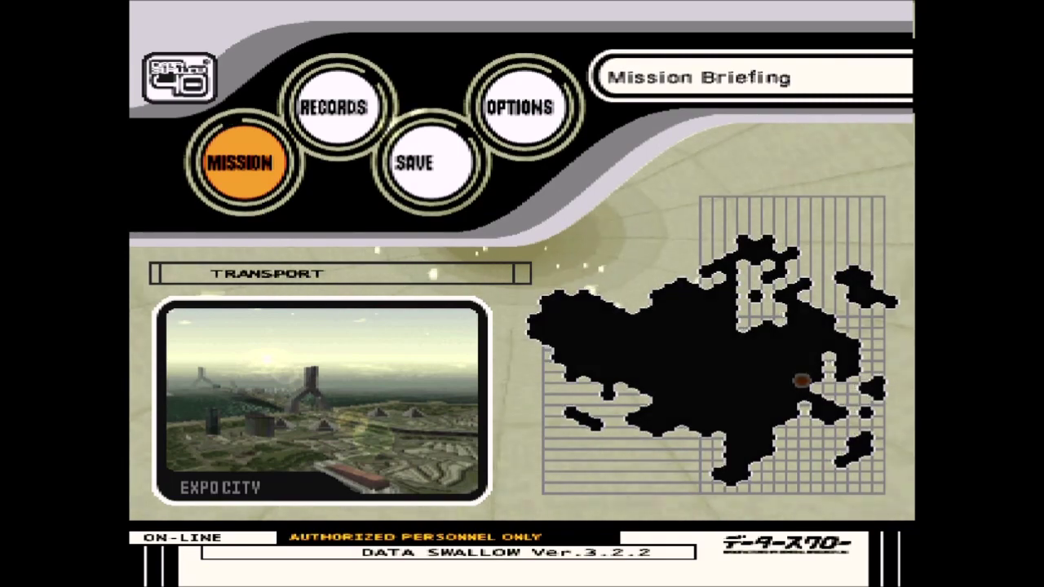
Go through the mission briefing and choose the EF2000E Typhoon II and its weapon for the first mission
key("Return")
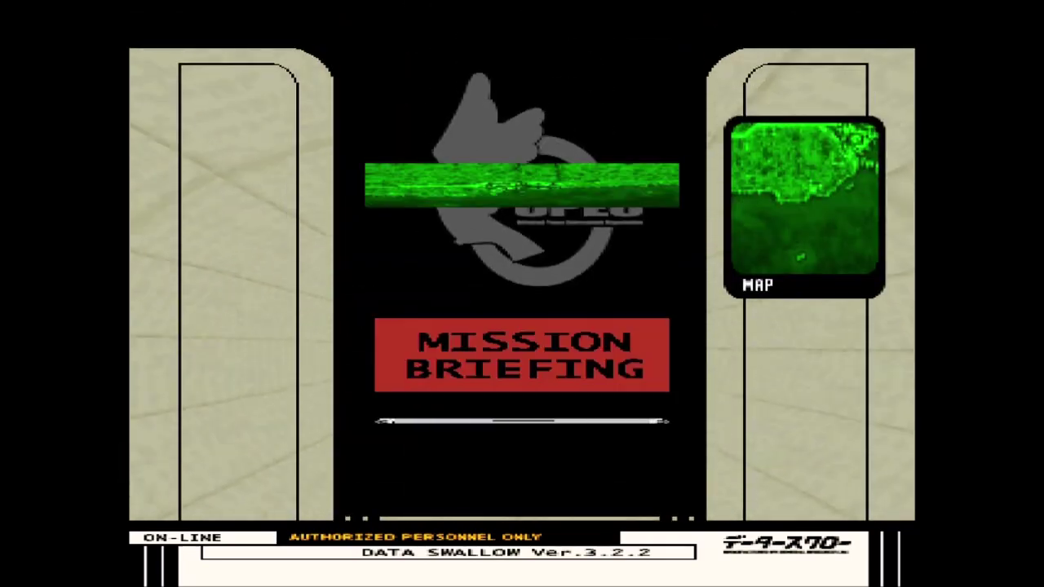
key("Return")
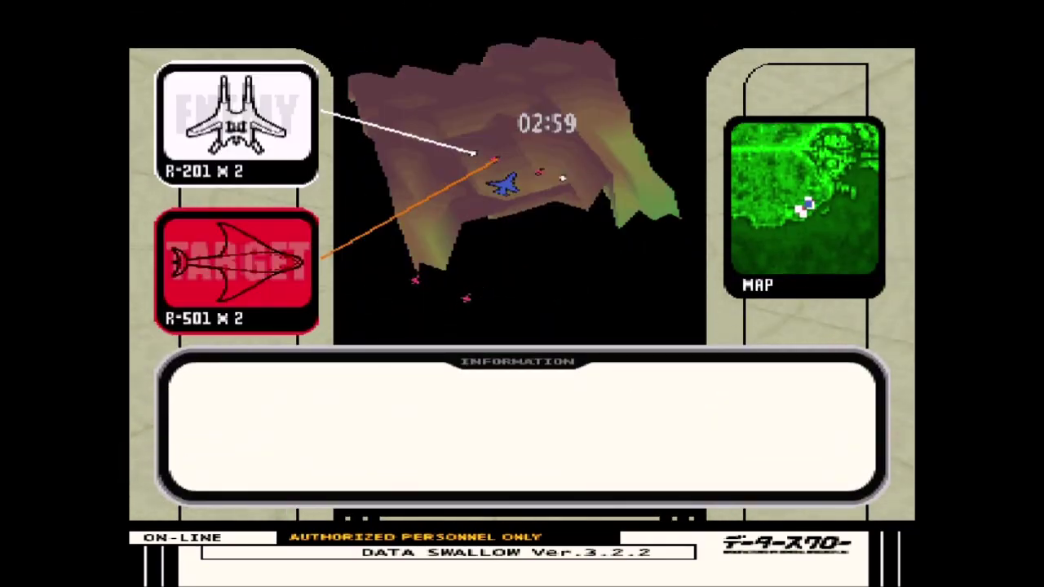
key("Return")
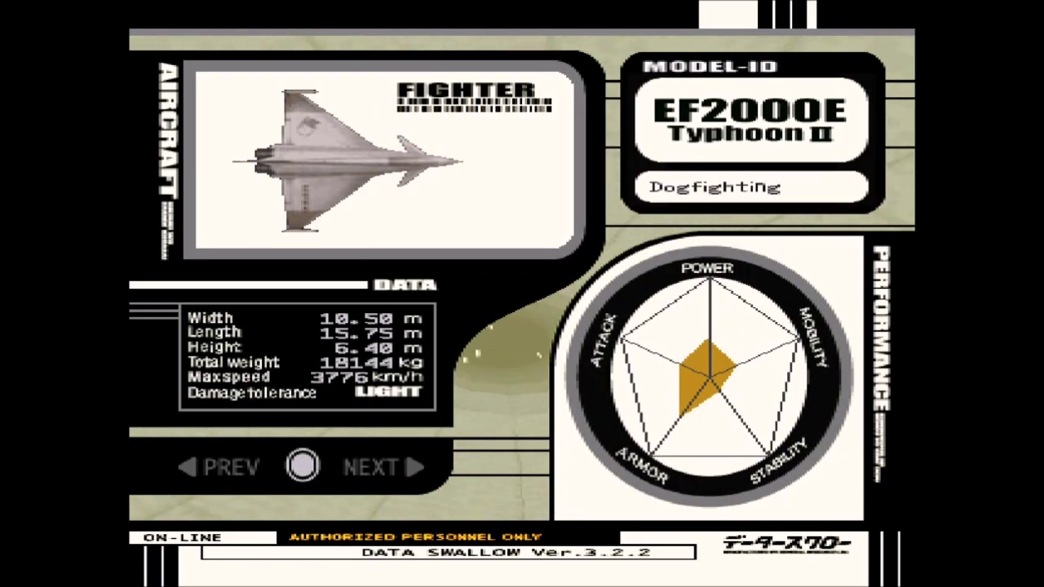
key("Return")
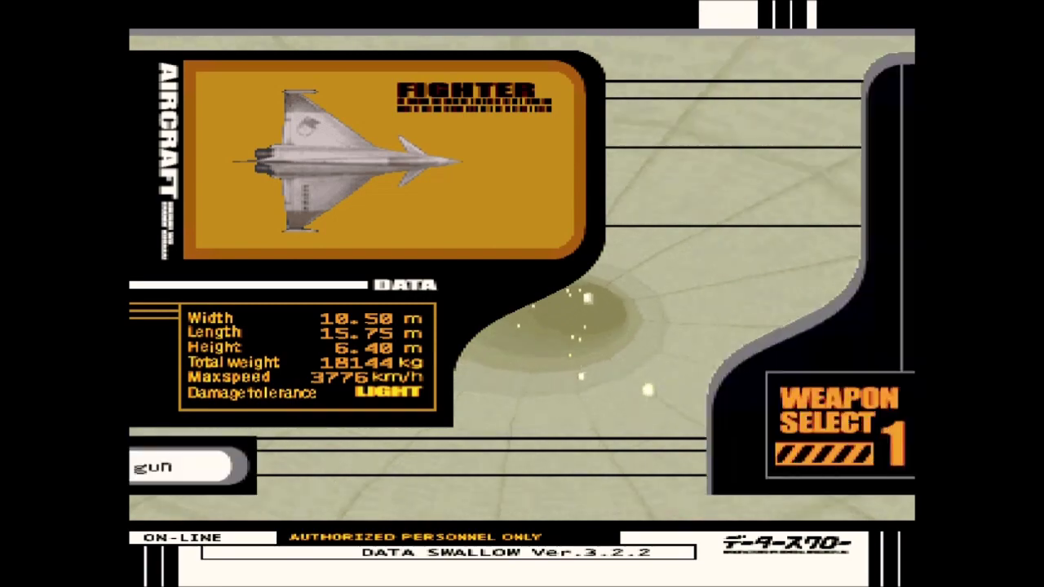
key("Down")
key("Up")
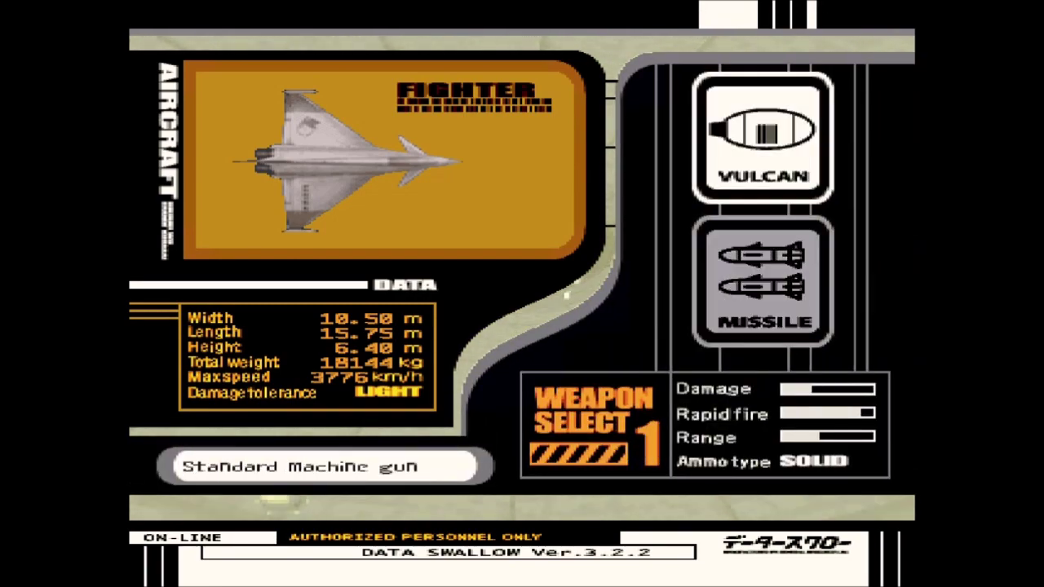
key("Down")
key("Return")
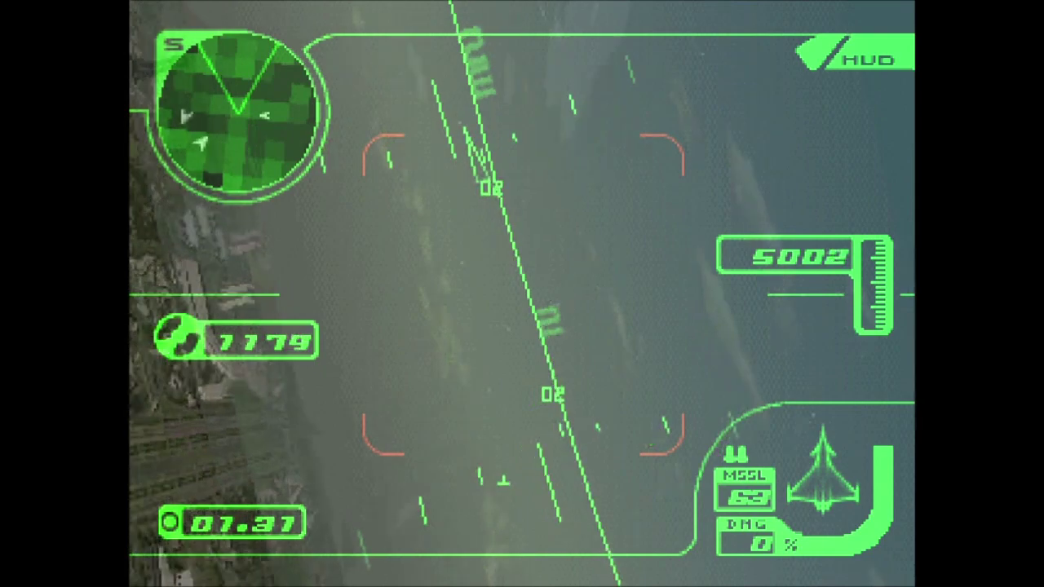
Pause the Ace Combat 3 mission and close the running content from the emulator's menu
key("Return")
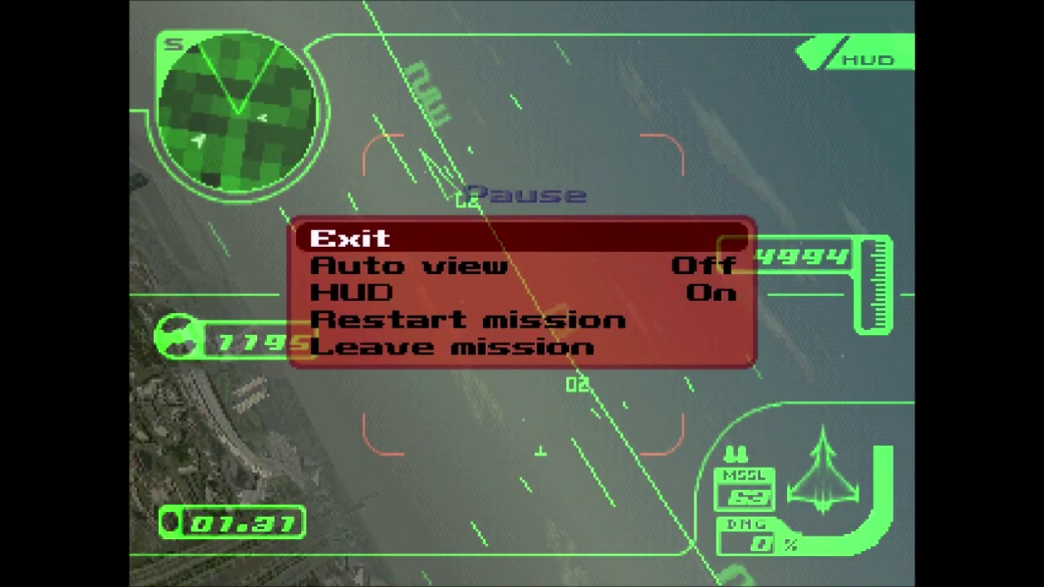
key("F1")
key("Down")
key("Down")
key("Down")
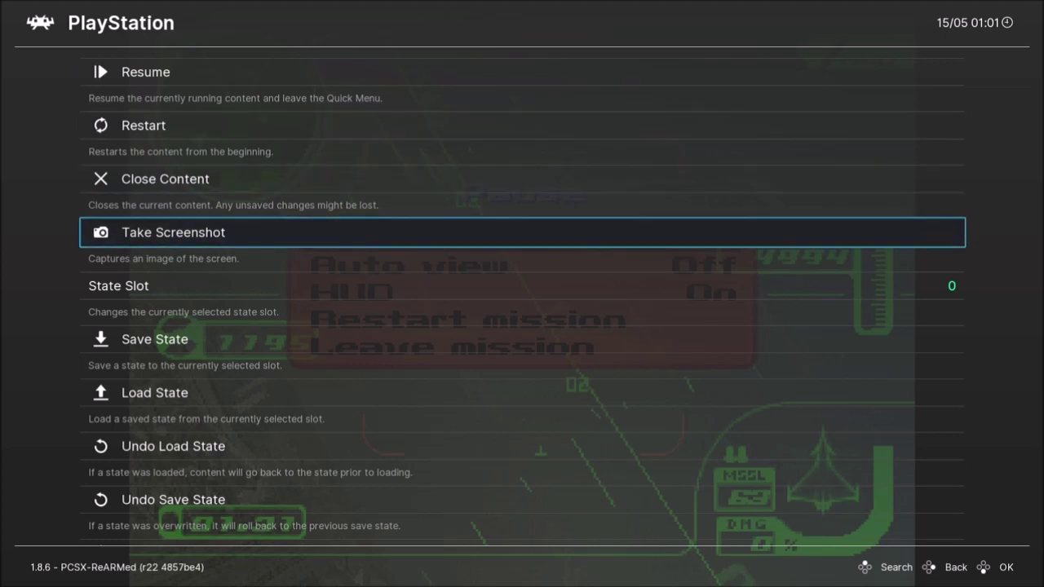
key("Up")
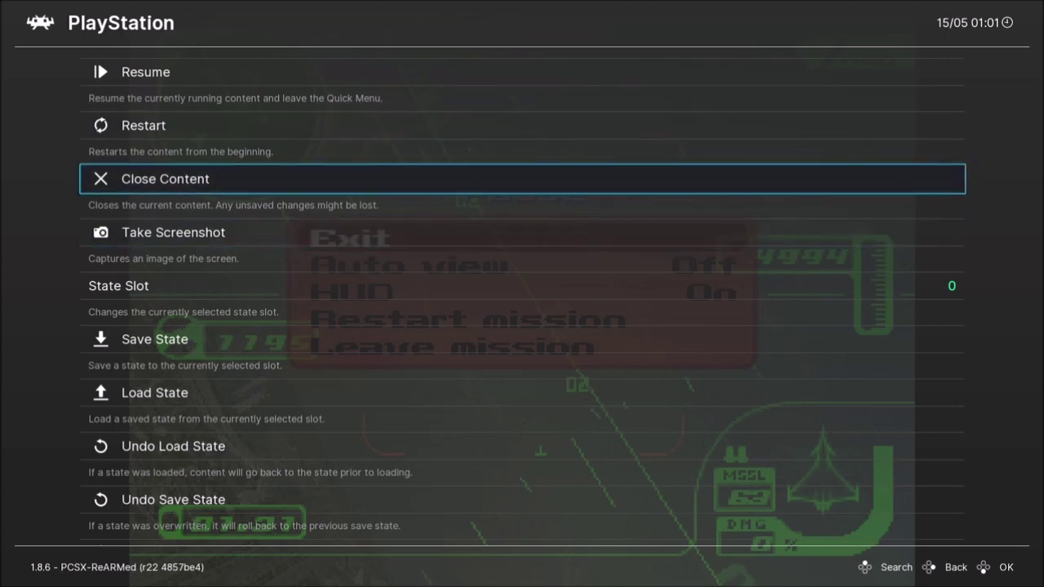
key("Down")
key("Down")
key("Return")
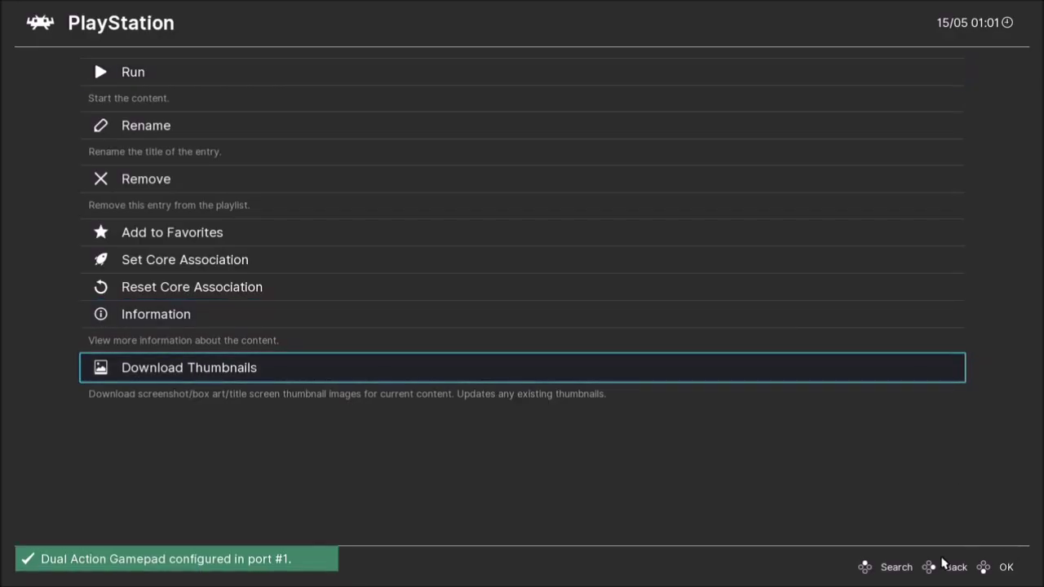
Leave the PlayStation playlist for the Main Menu and open the Load Content browser
left_click(937, 569)
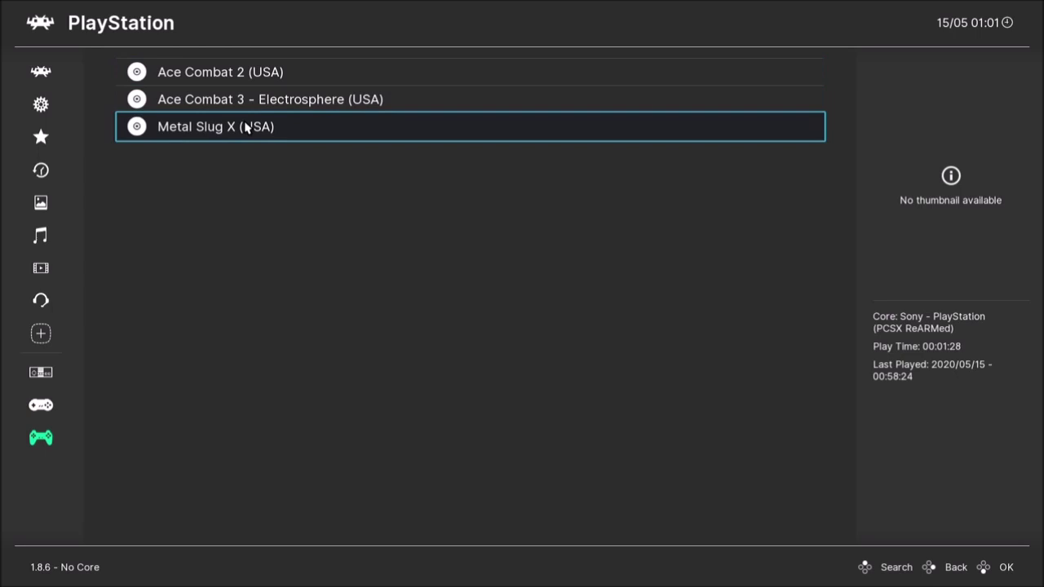
left_click(944, 571)
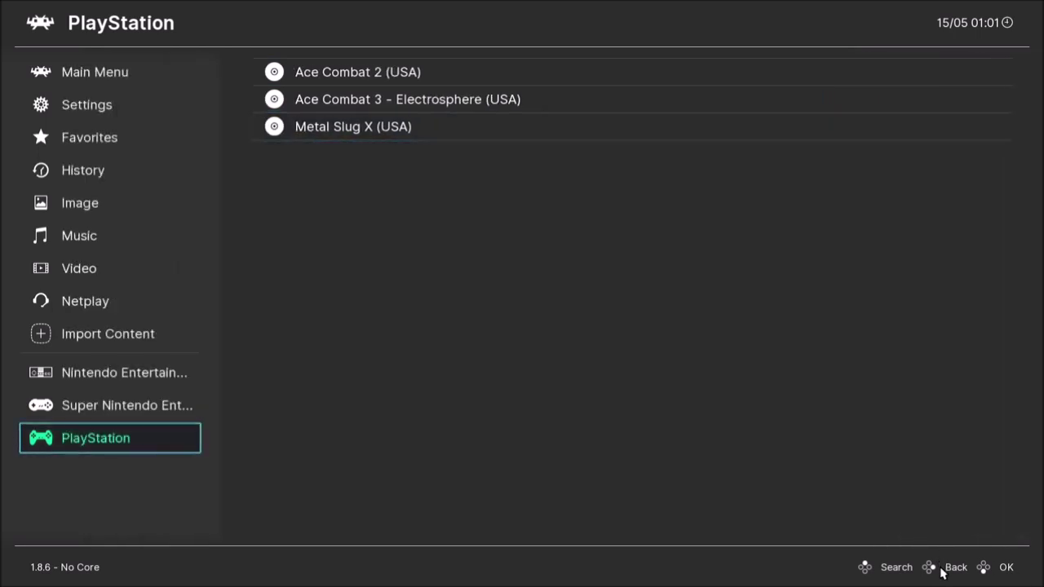
left_click(946, 571)
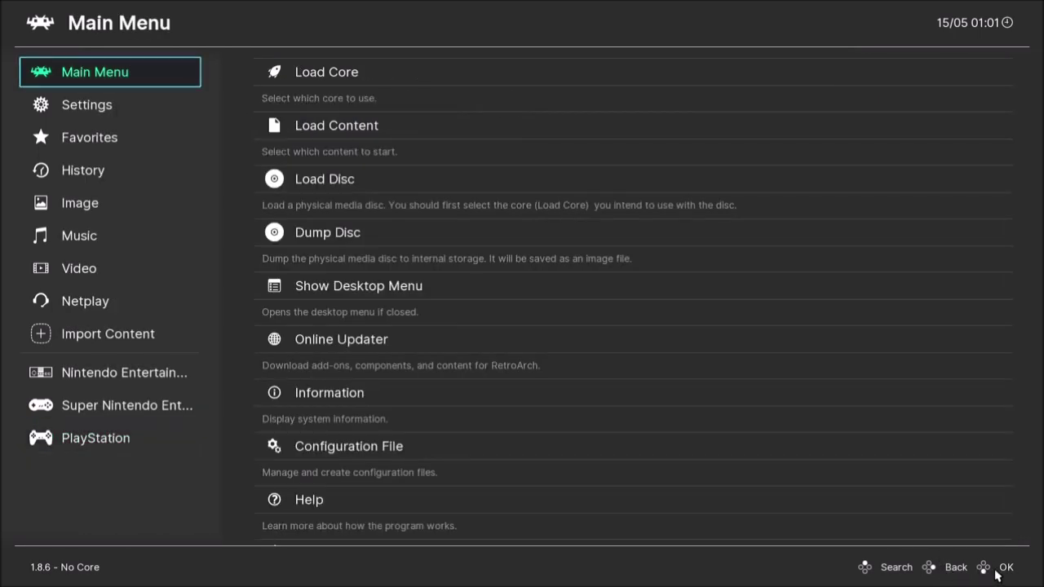
left_click(297, 128)
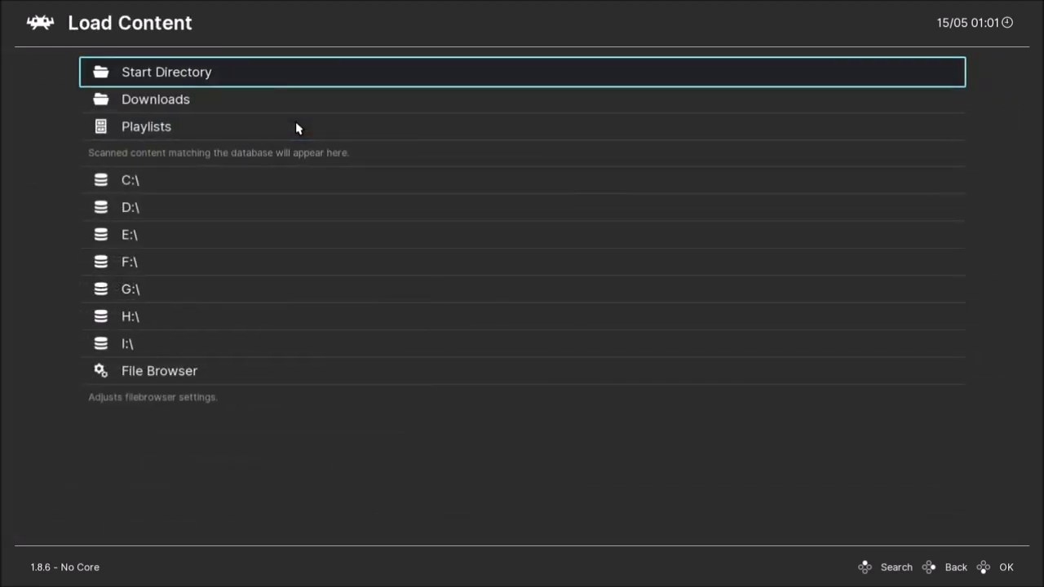
double_click(193, 236)
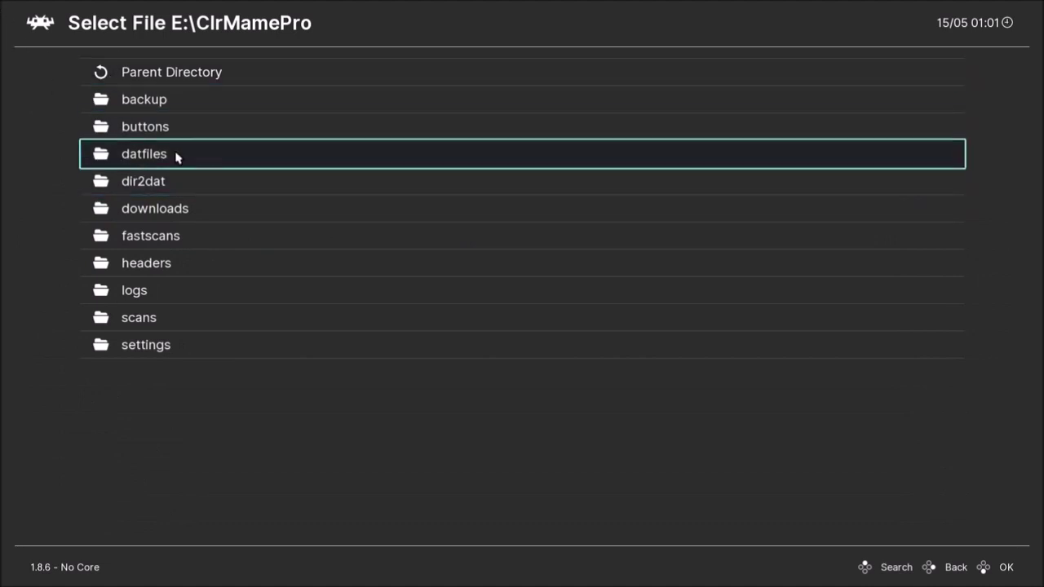
left_click(101, 72)
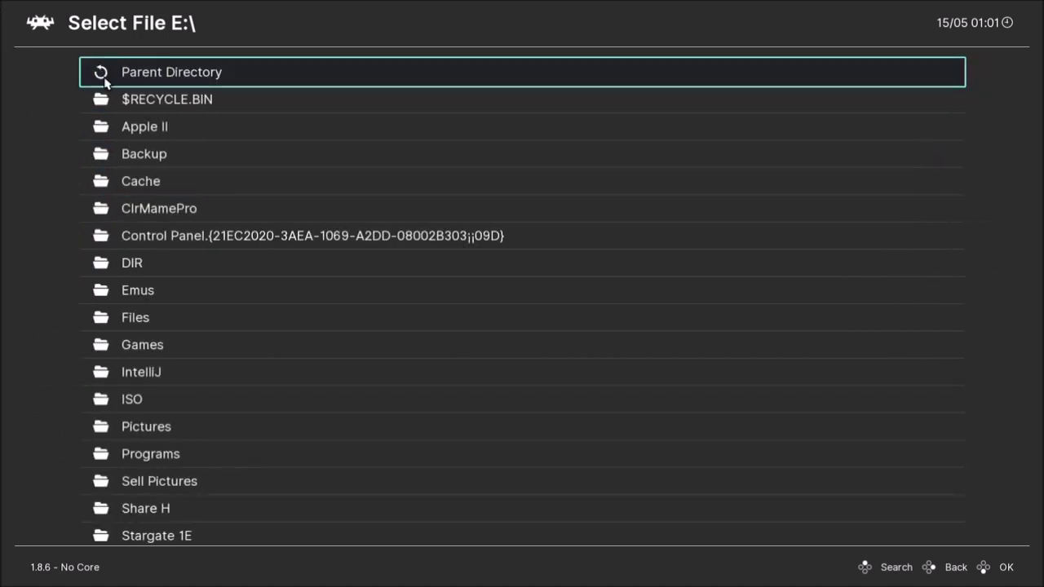
left_click(100, 73)
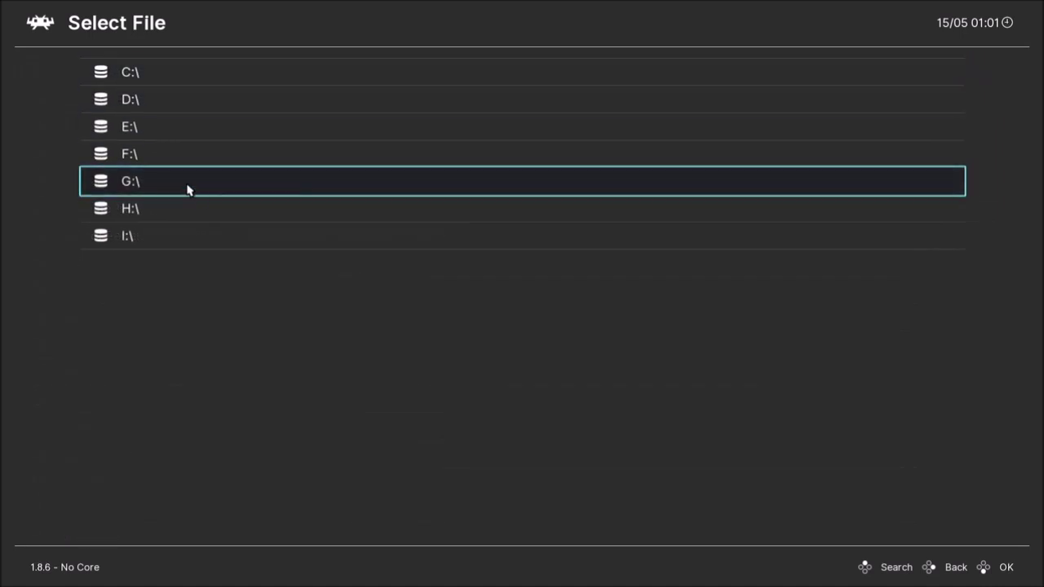
Load Ace Combat 2 (USA) from the folder E:\Emus\ROMS\Playstation 1
left_click(170, 127)
scroll(187, 326, "down", 3)
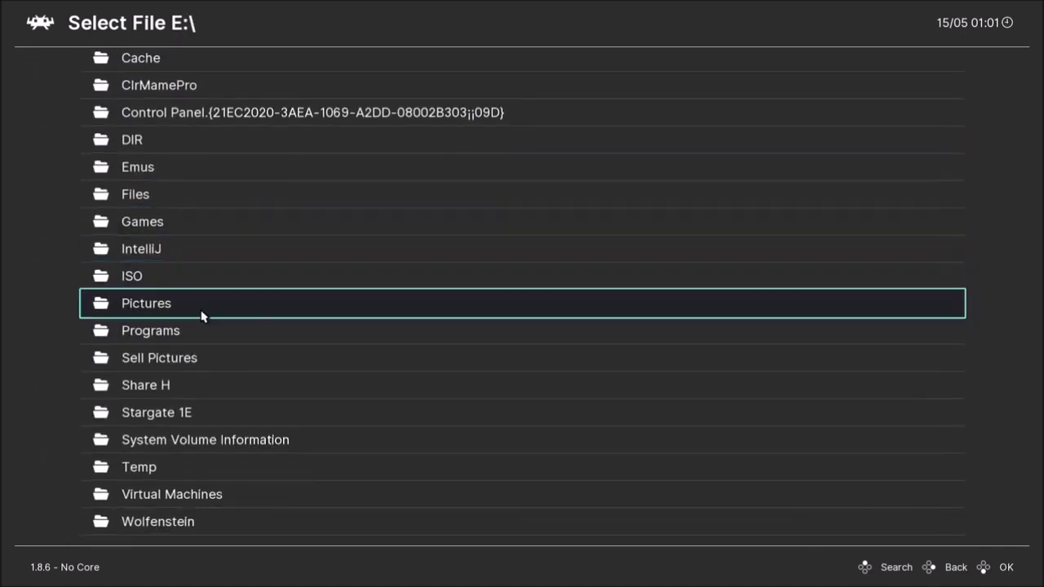
left_click(180, 163)
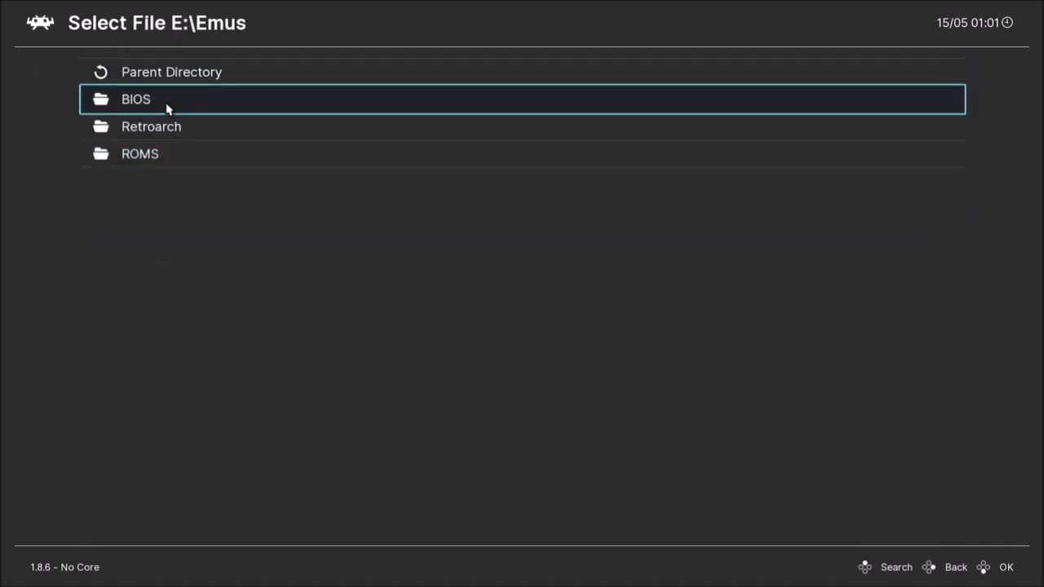
left_click(172, 157)
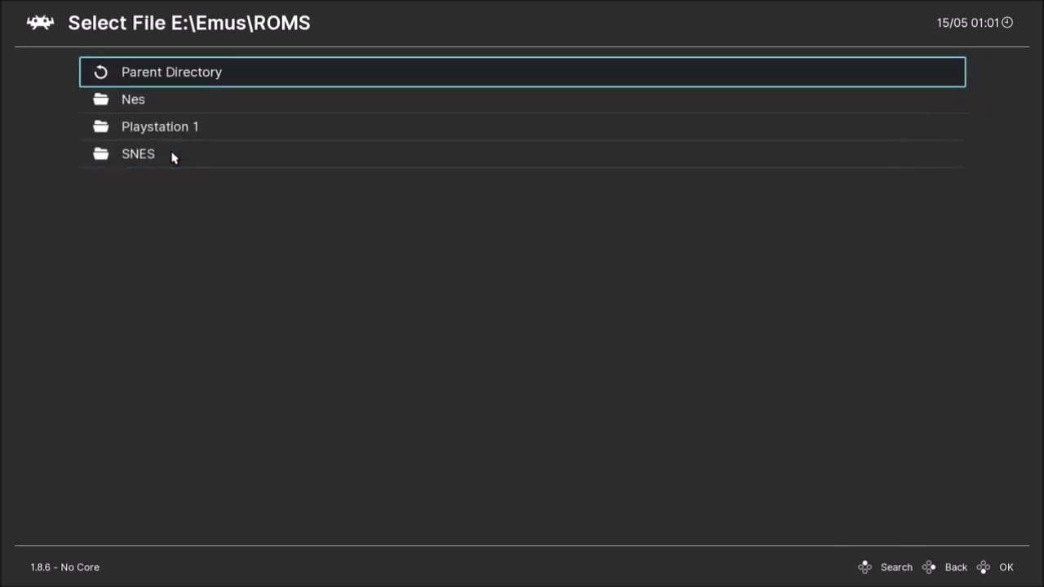
left_click(172, 131)
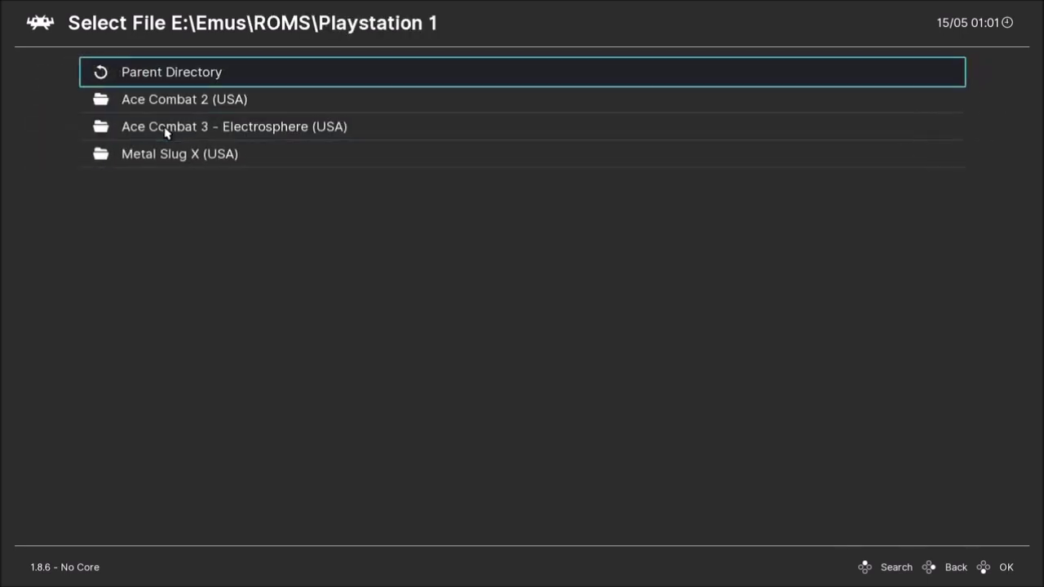
left_click(230, 106)
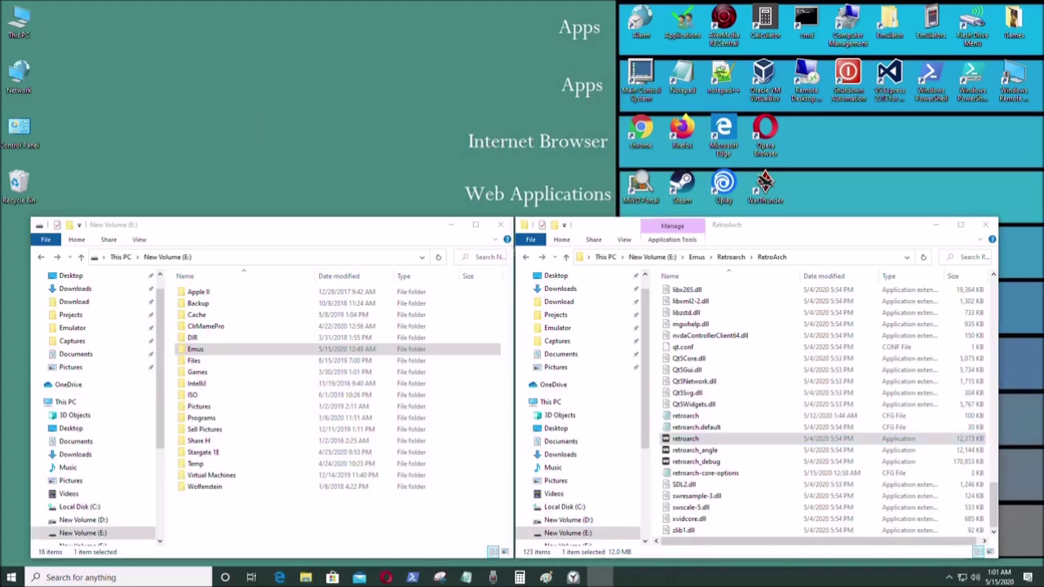
Skip the intro to start a new Ace Combat 2 game, and bring up the emulator's Quick Menu during the mission briefing
key("Return")
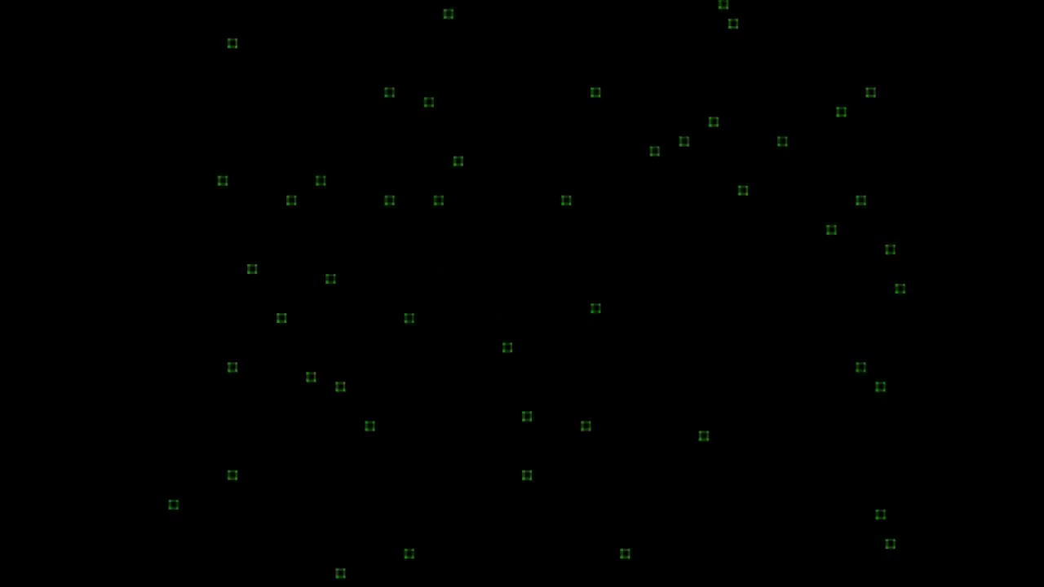
key("Return")
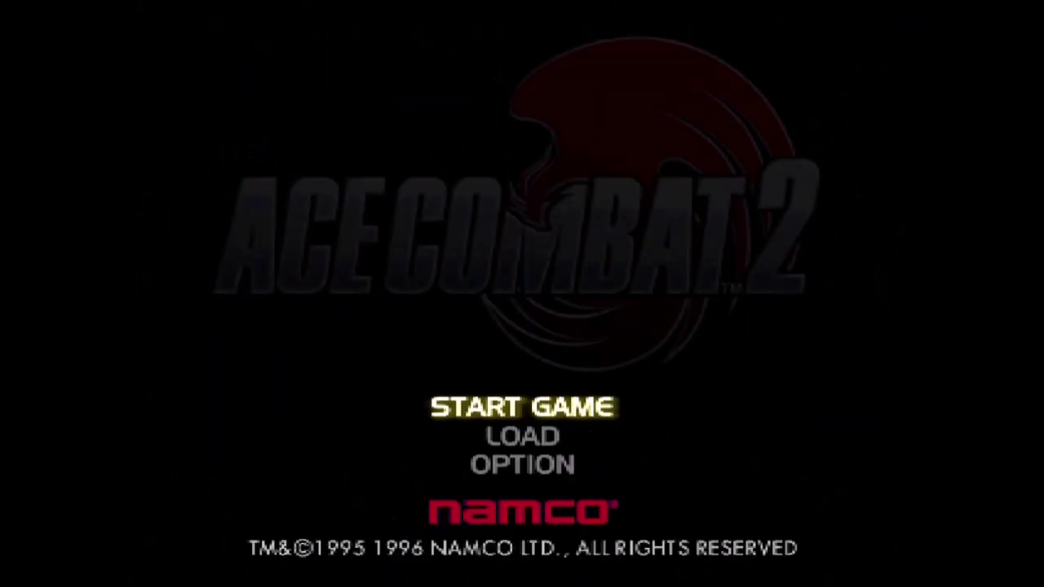
key("Down")
key("Up")
key("Return")
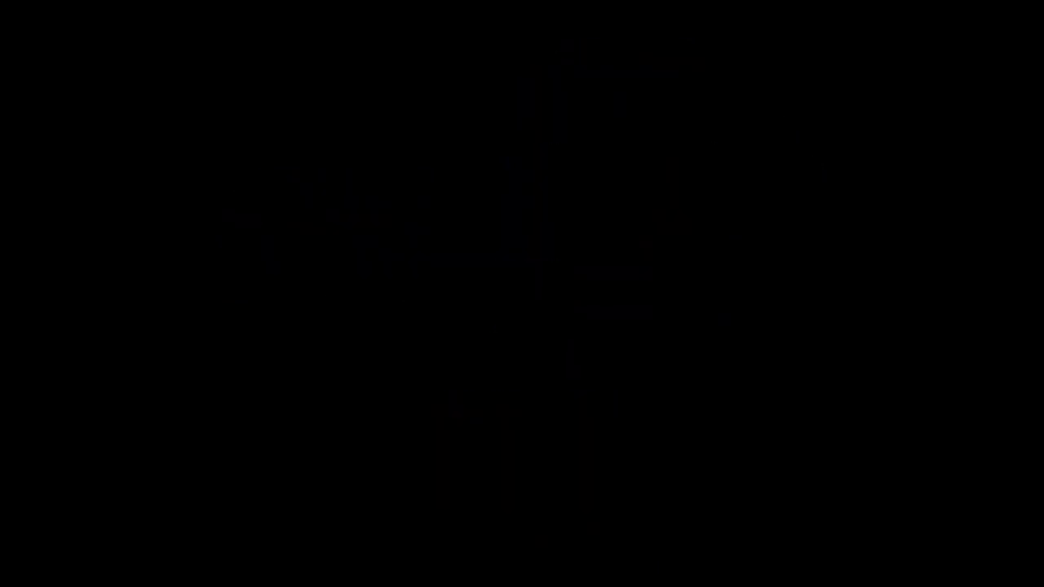
key("Return")
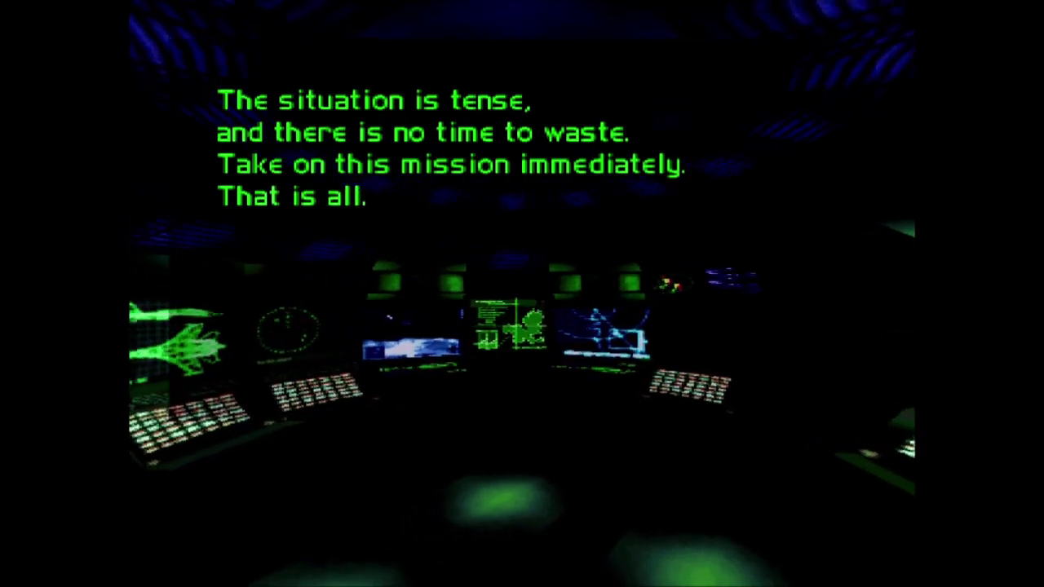
key("F1")
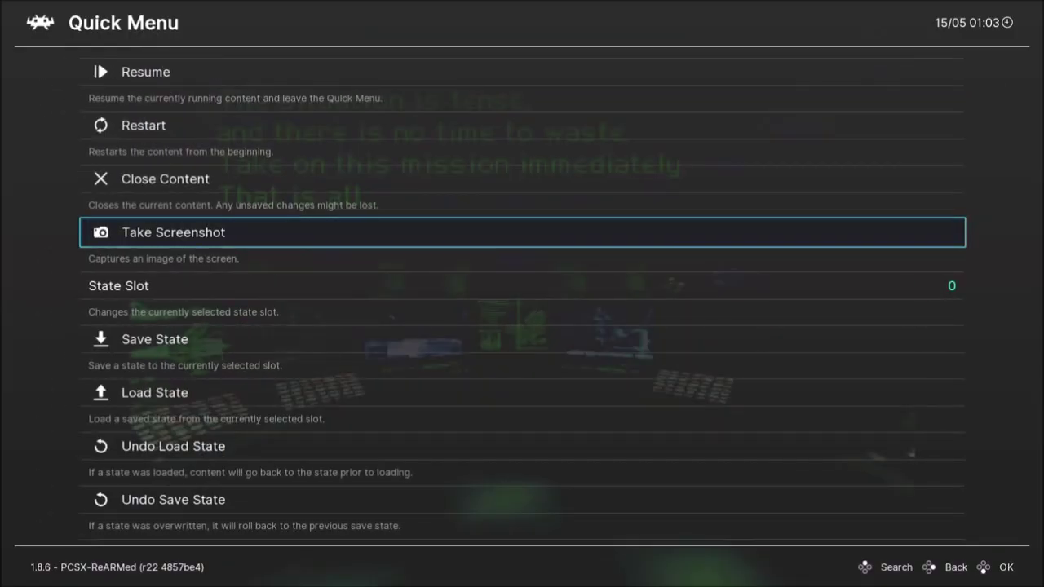
Leave the running game's Quick Menu and go back to the emulator's Main Menu
key("Up")
key("Up")
key("Up")
key("Up")
key("Down")
key("Down")
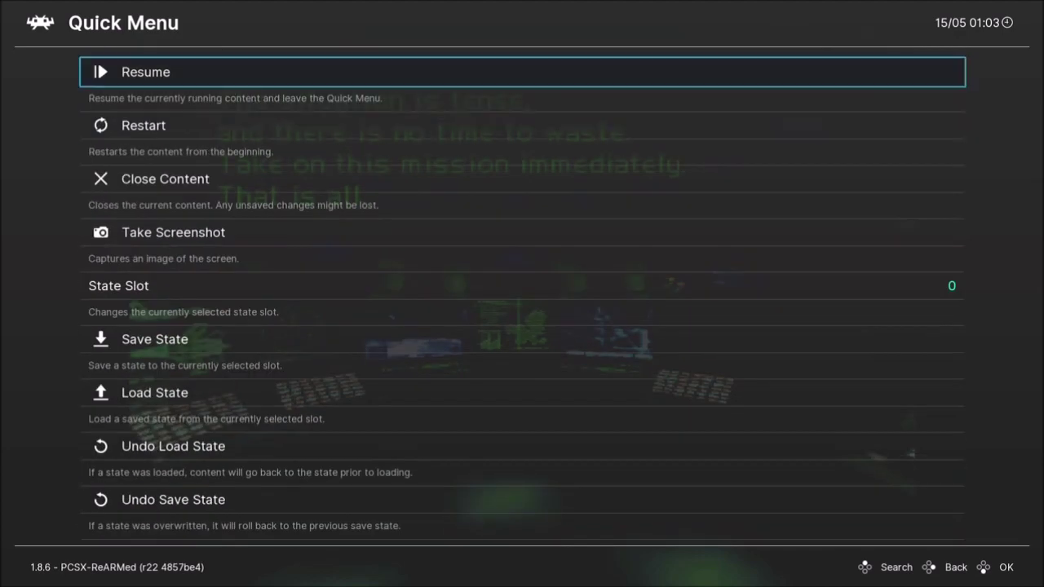
key("BackSpace")
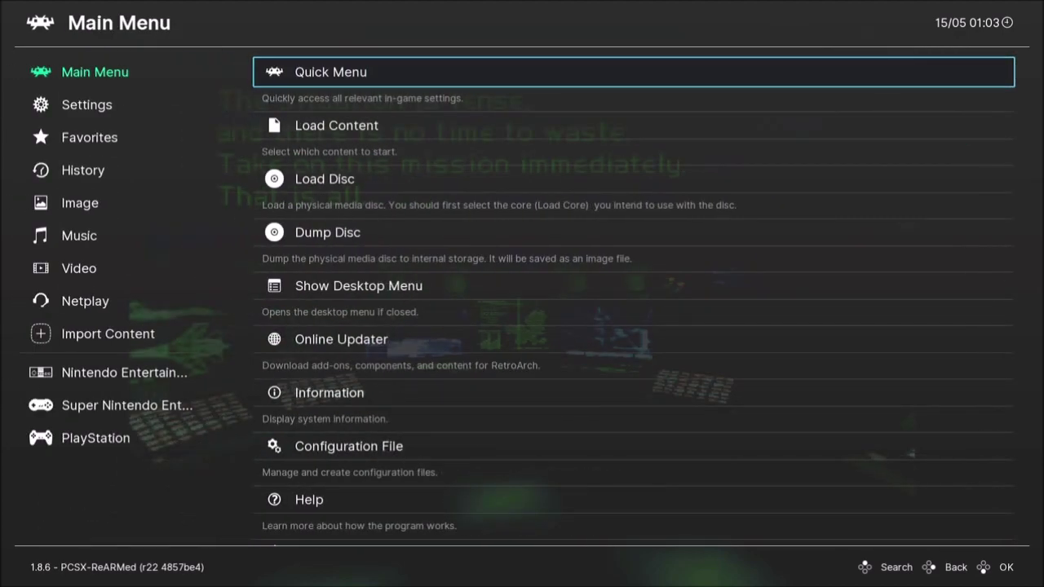
key("Down")
key("Up")
key("Down")
key("Down")
key("Down")
key("Down")
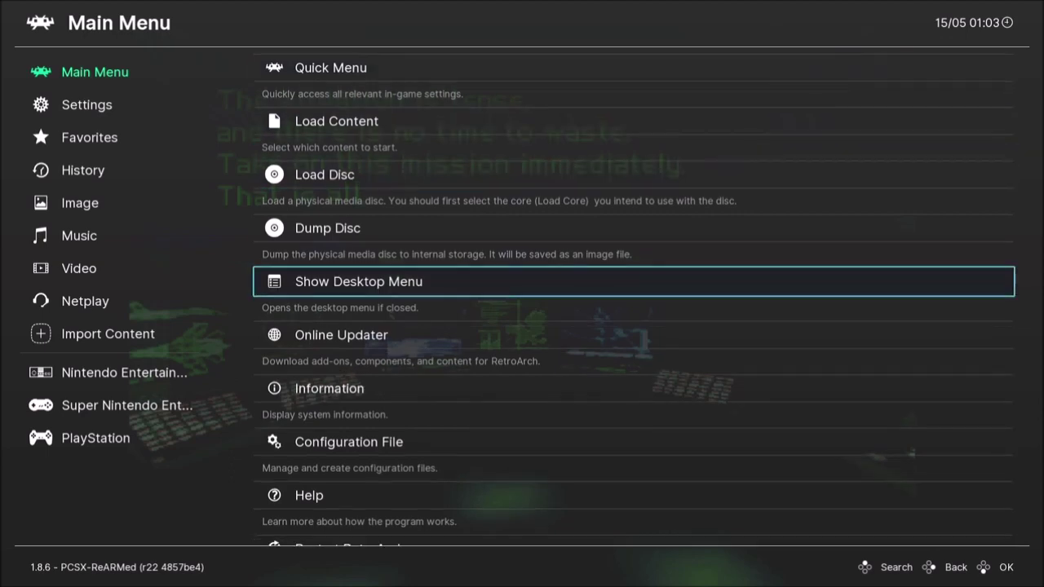
key("Left")
key("Down")
key("Down")
key("Down")
key("Down")
key("Up")
key("Up")
key("Up")
key("Up")
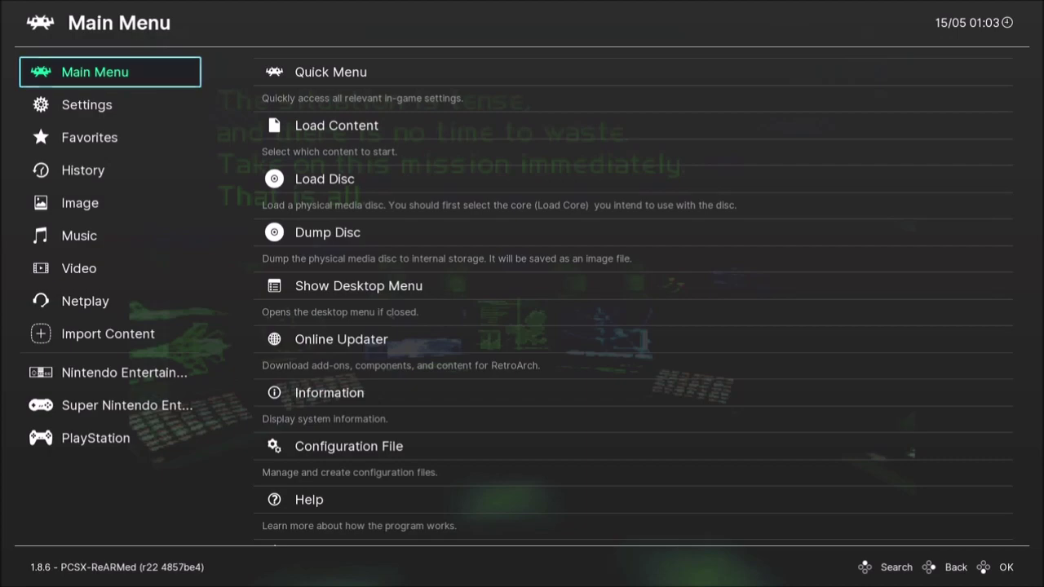
Quit the emulator with Ace Combat 2 still loaded and return to the Windows desktop
key("Escape")
key("Escape")
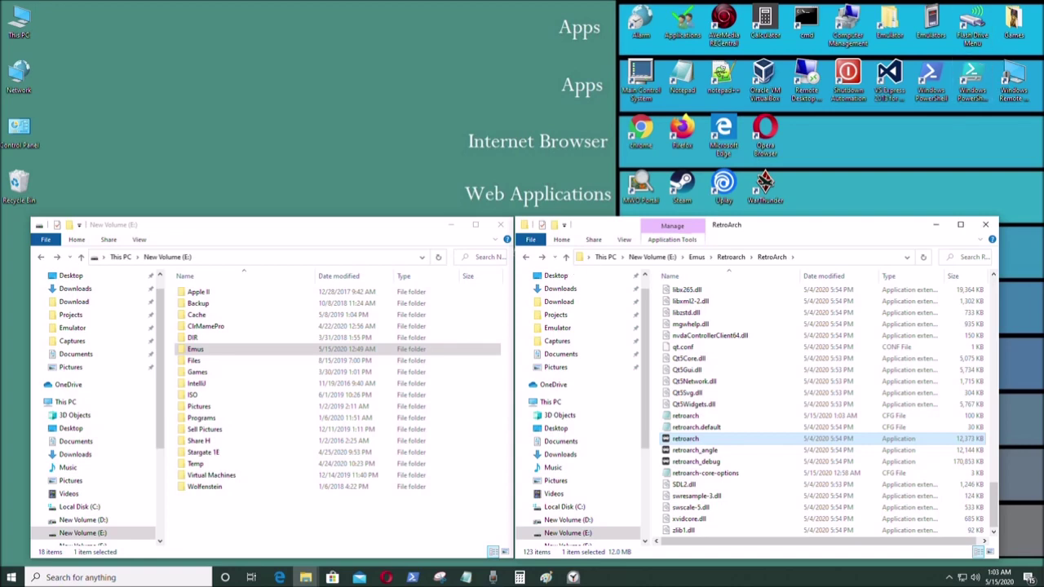
mouse_move(820, 232)
left_mouse_down()
mouse_move(847, 221)
mouse_move(810, 229)
mouse_move(823, 228)
left_mouse_up()
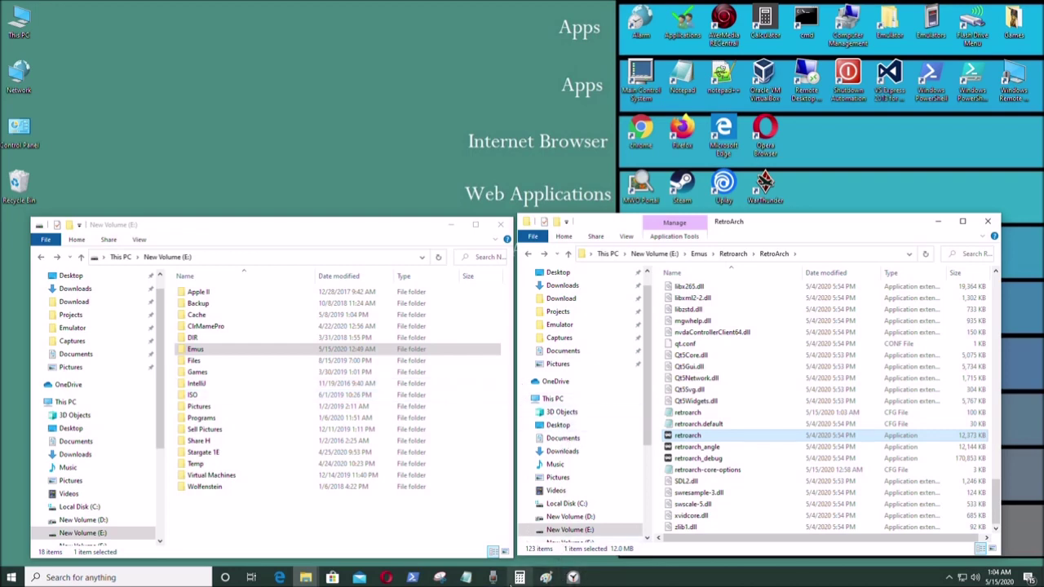
left_click(493, 578)
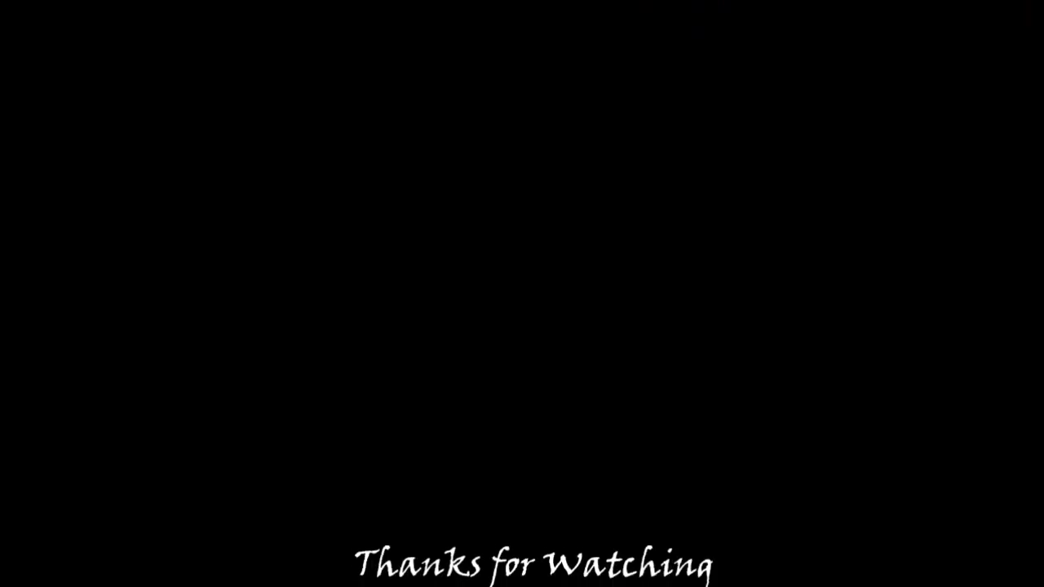